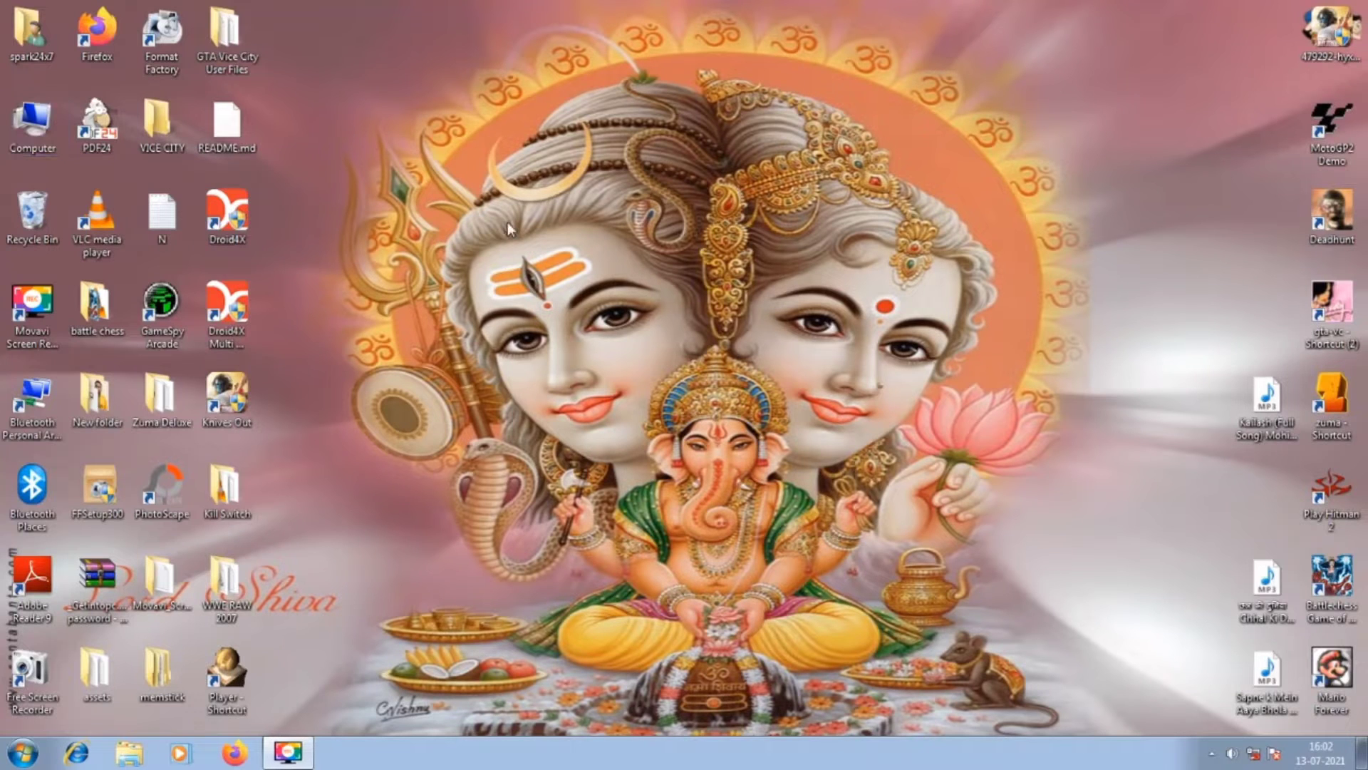
# Open the computer's system properties and examine the Windows edition, hardware specifications and activation details.
pyautogui.rightClick(27, 126)
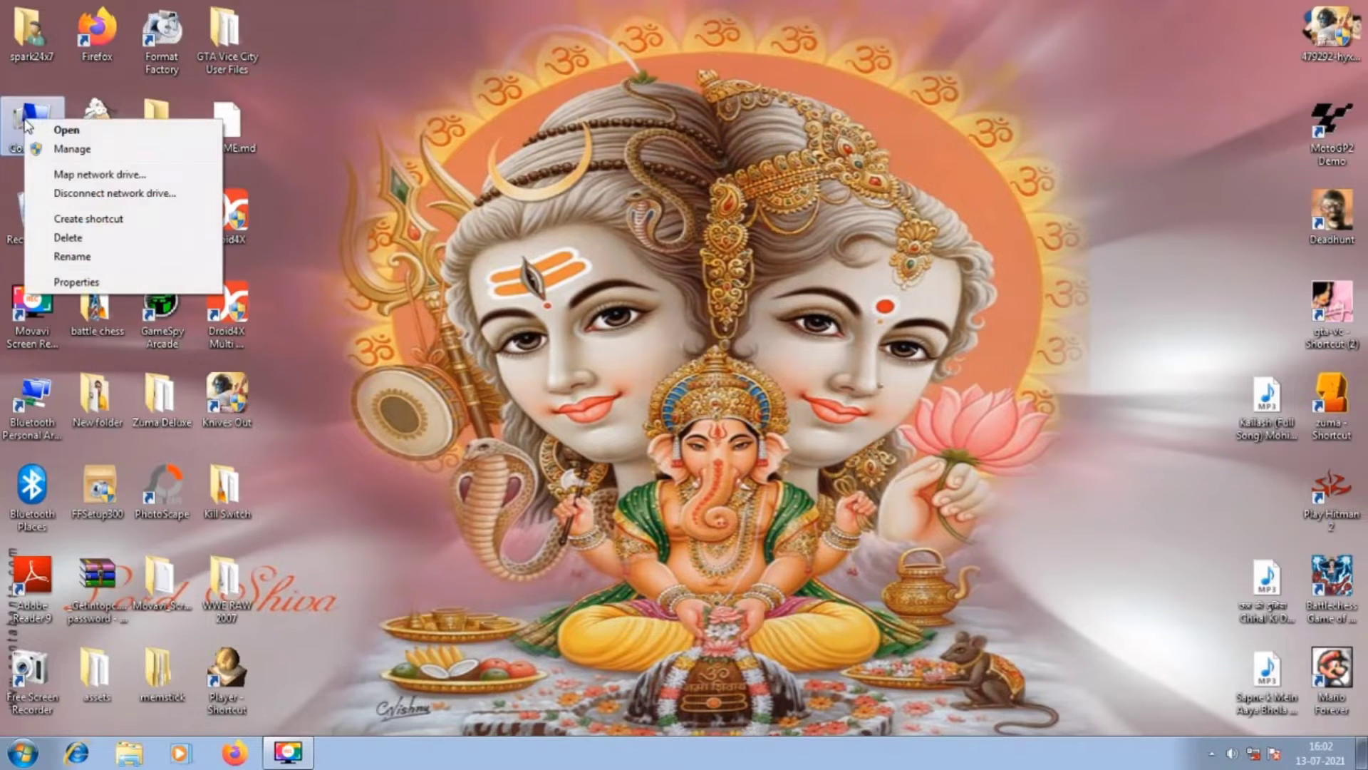
pyautogui.click(72, 283)
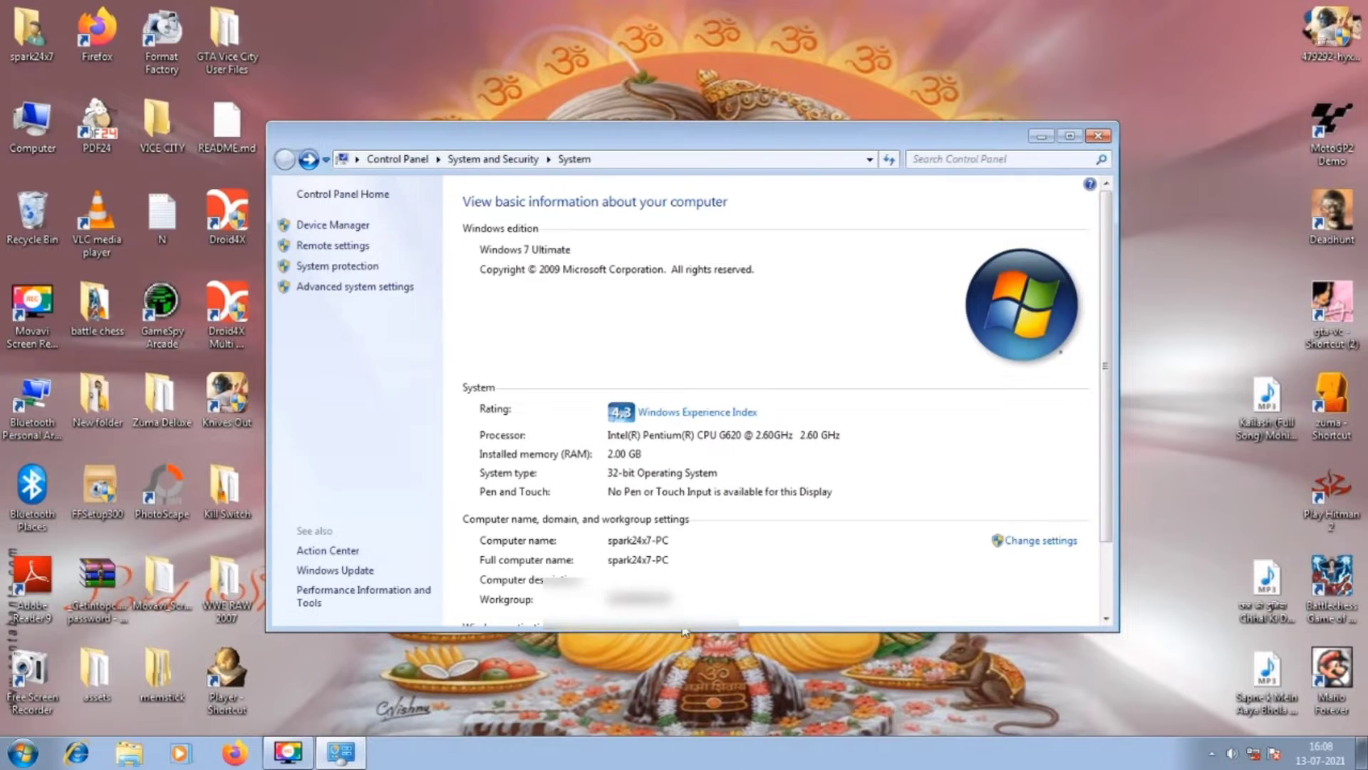
pyautogui.scroll(-3, 718, 525)
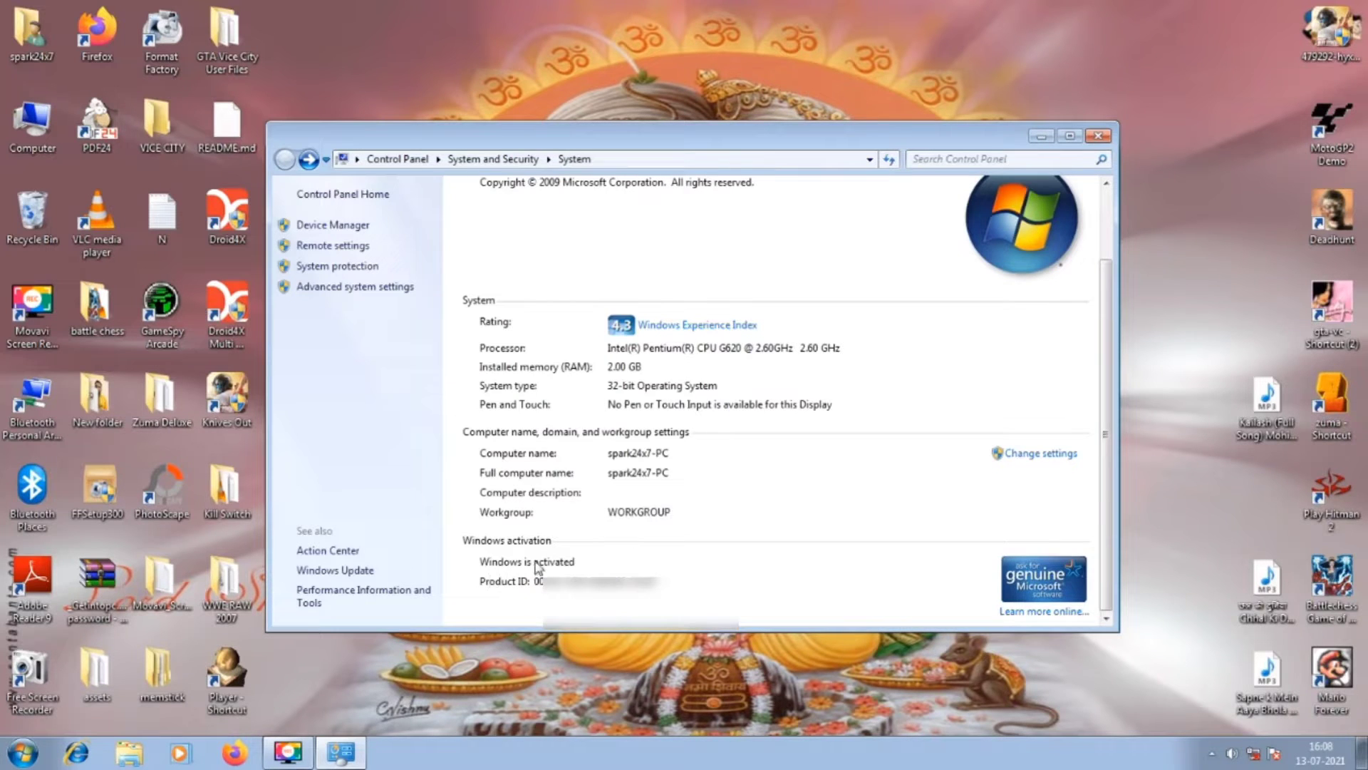
pyautogui.scroll(2, 803, 560)
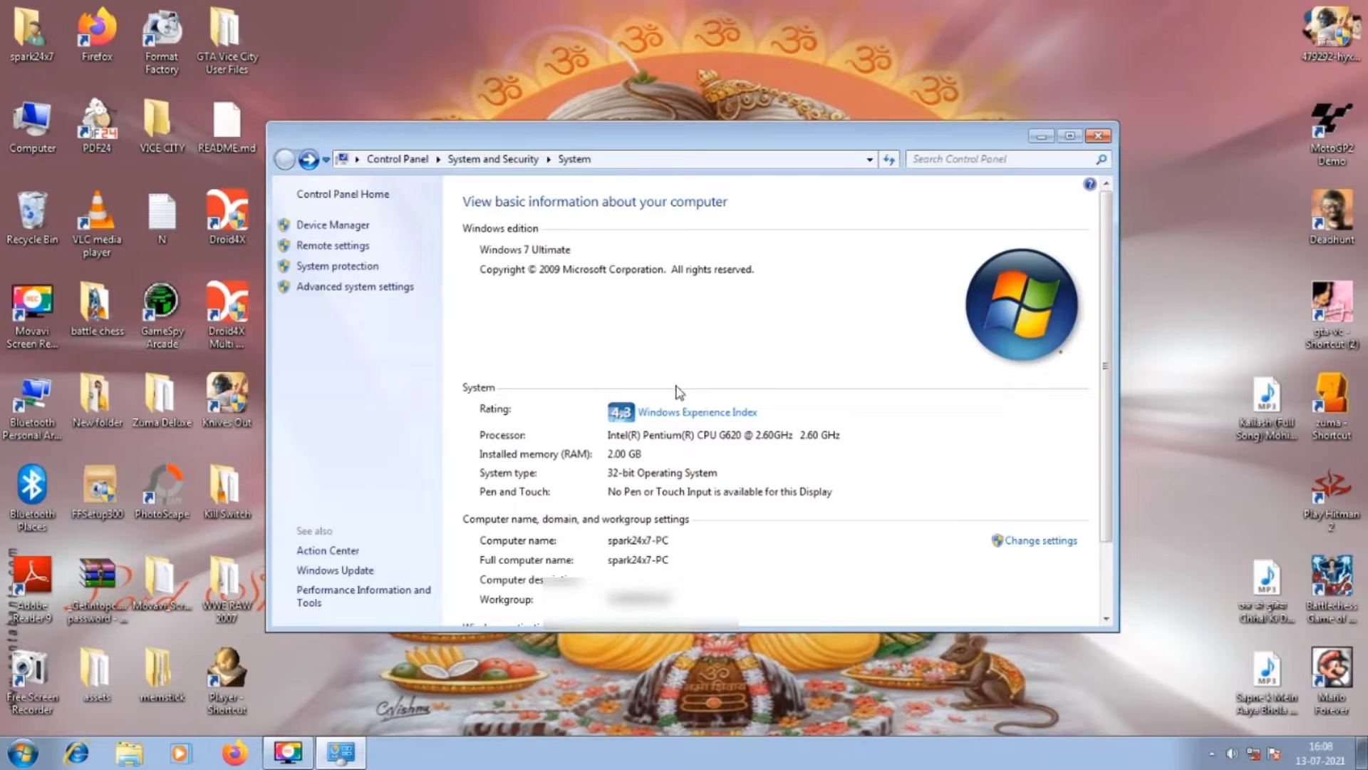
pyautogui.scroll(-3, 679, 391)
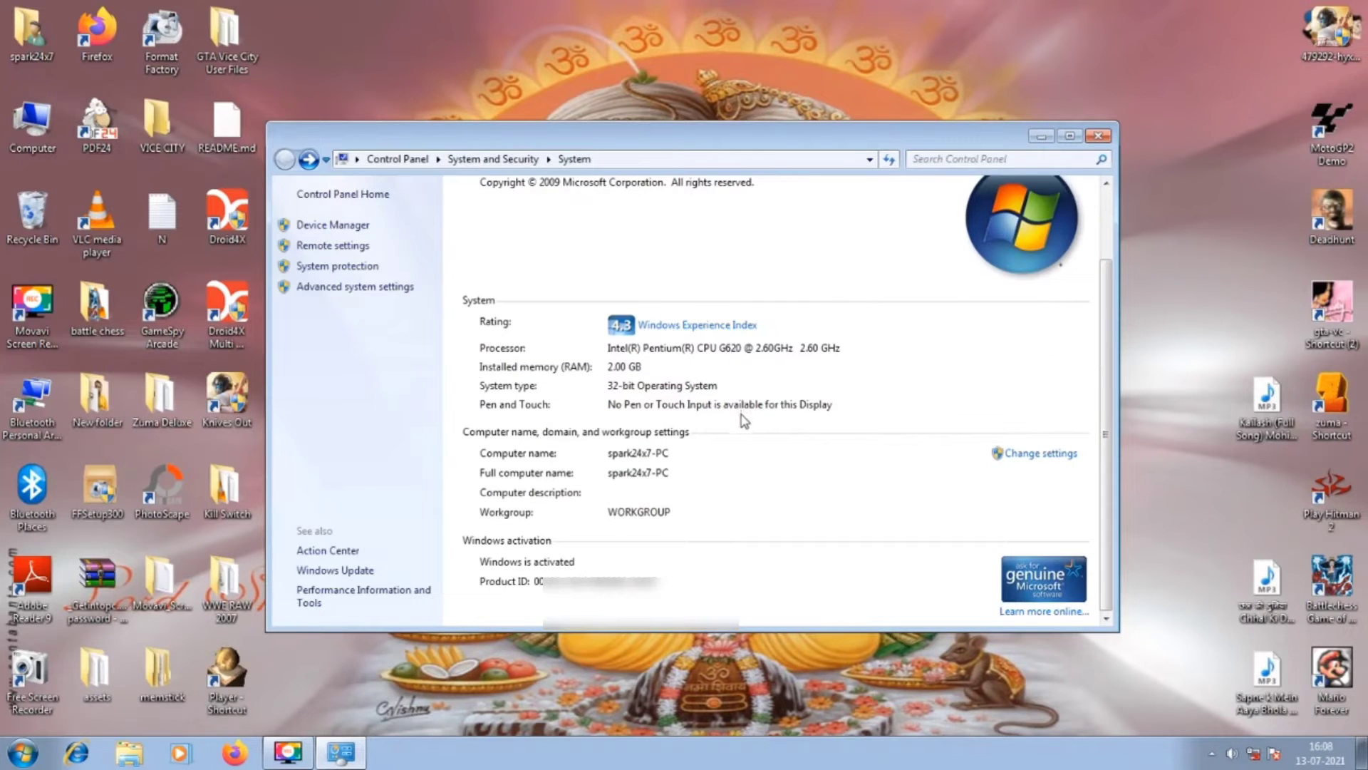
pyautogui.scroll(3, 750, 448)
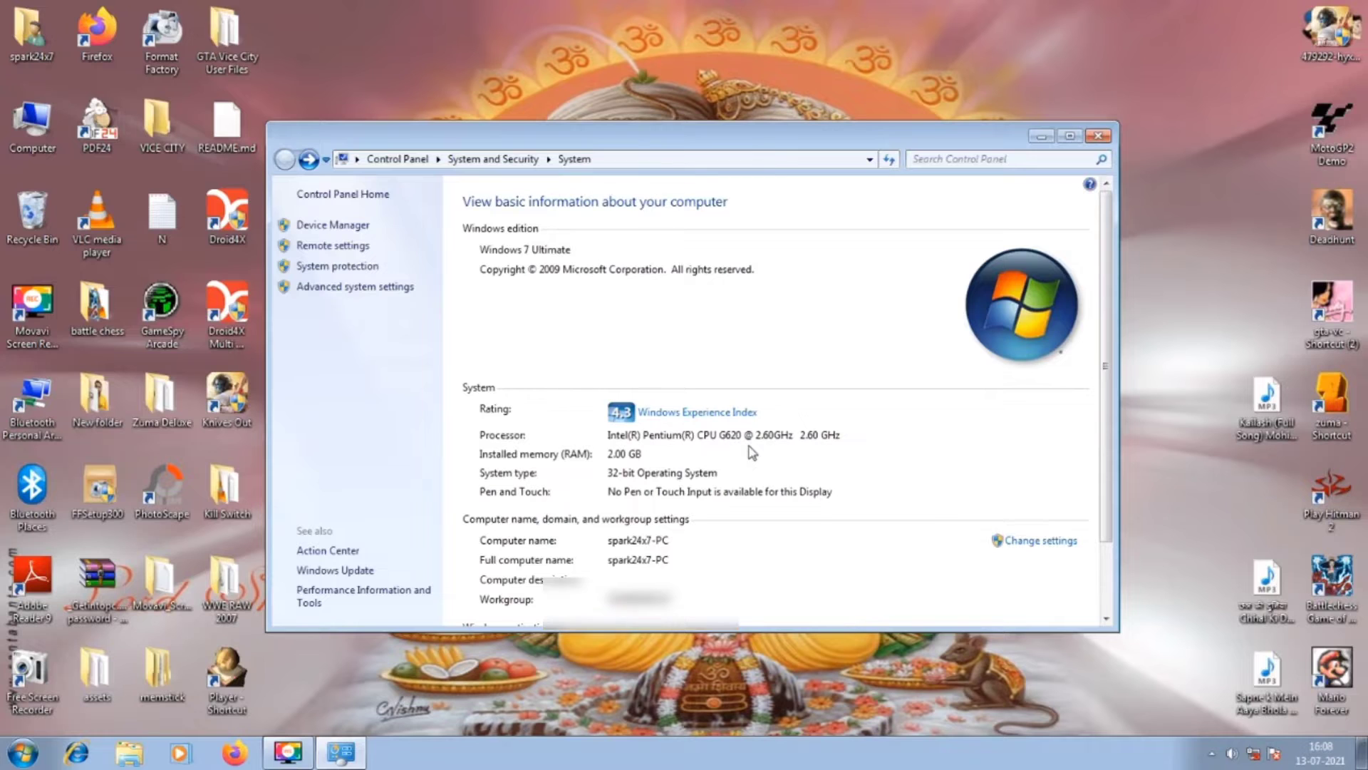
pyautogui.scroll(-3, 751, 452)
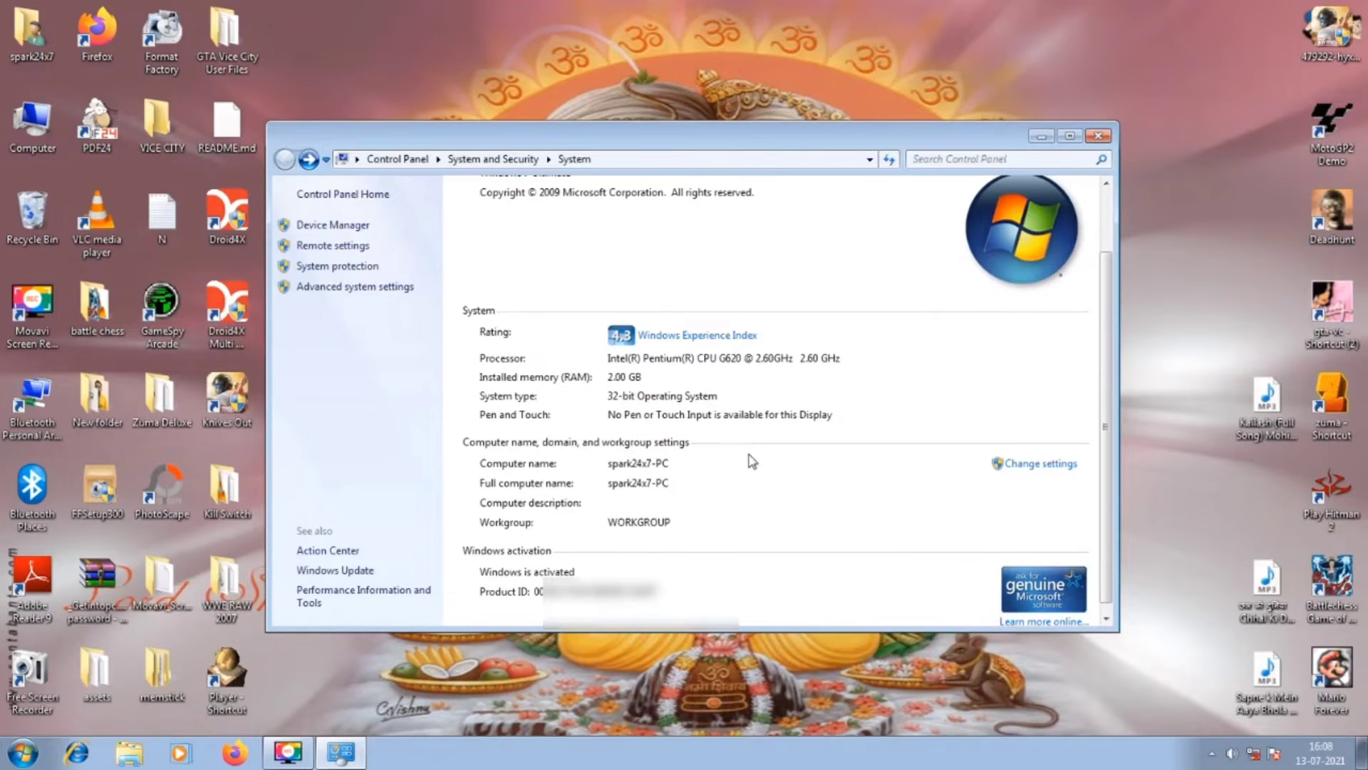
pyautogui.scroll(3, 752, 461)
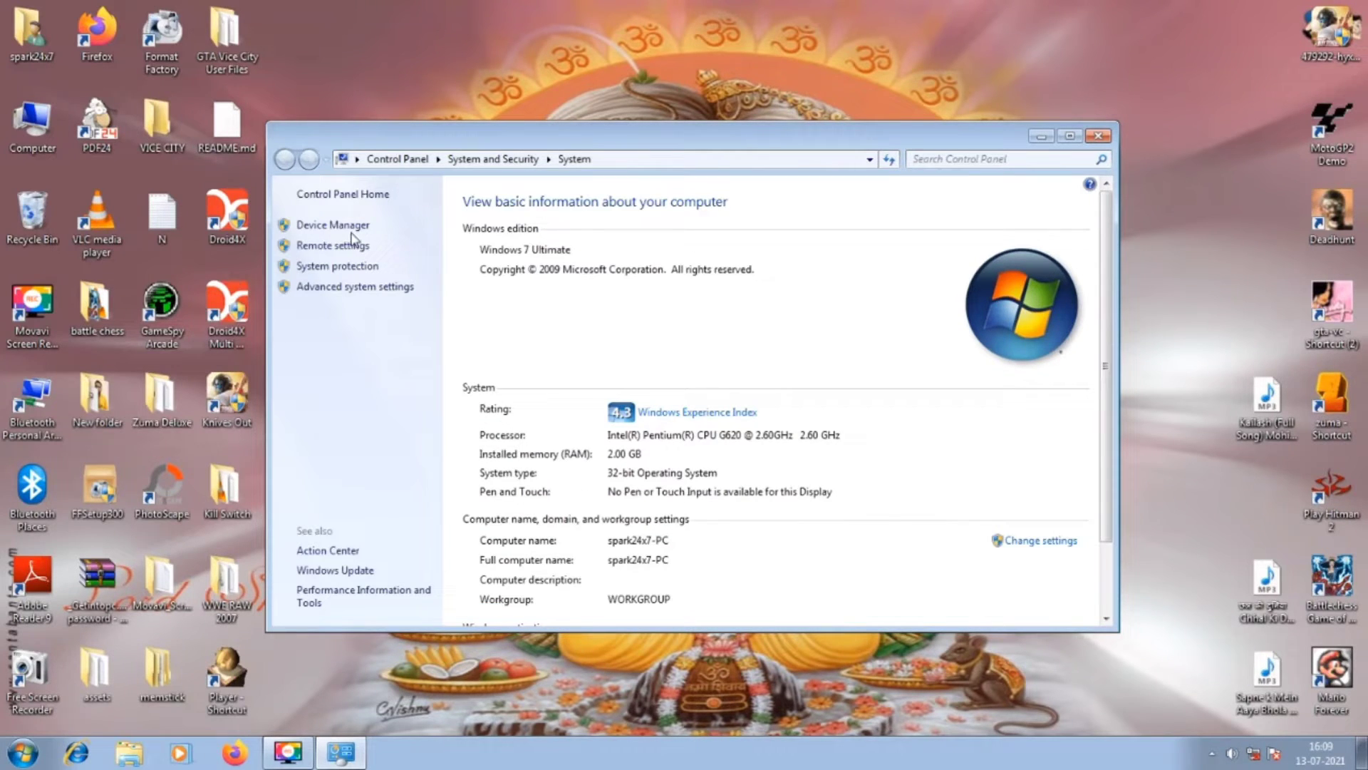
# Open Device Manager, reposition its window over the system information, and expand the Bluetooth USB category.
pyautogui.click(329, 226)
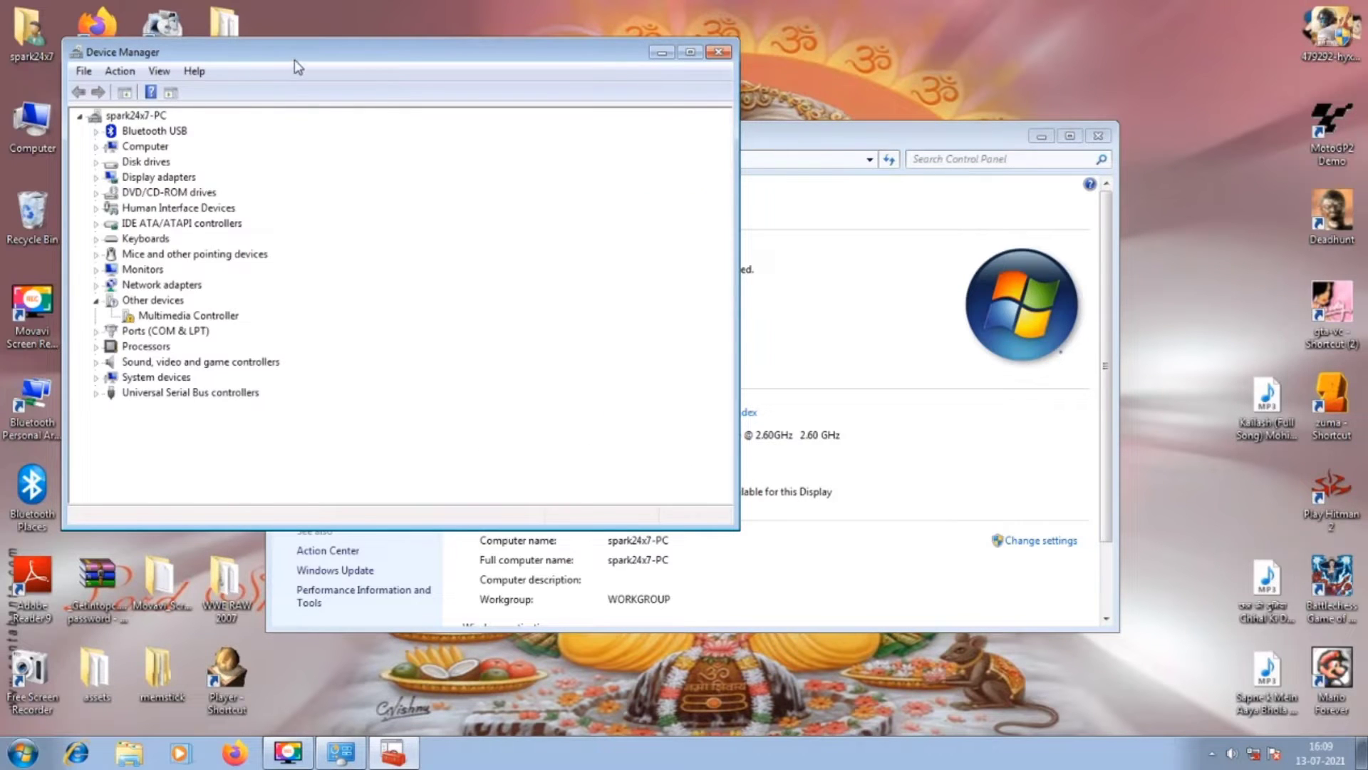
pyautogui.moveTo(298, 68); pyautogui.dragTo(670, 108)
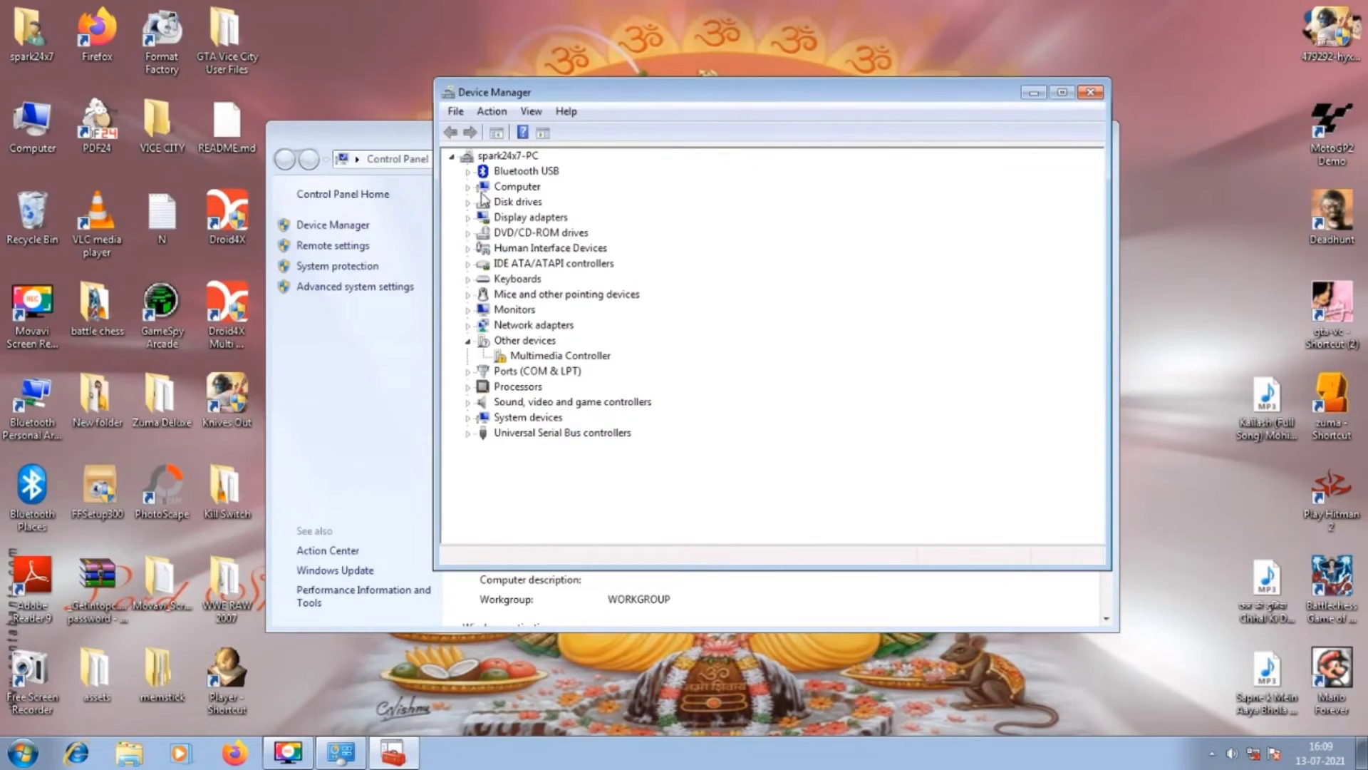
pyautogui.click(468, 172)
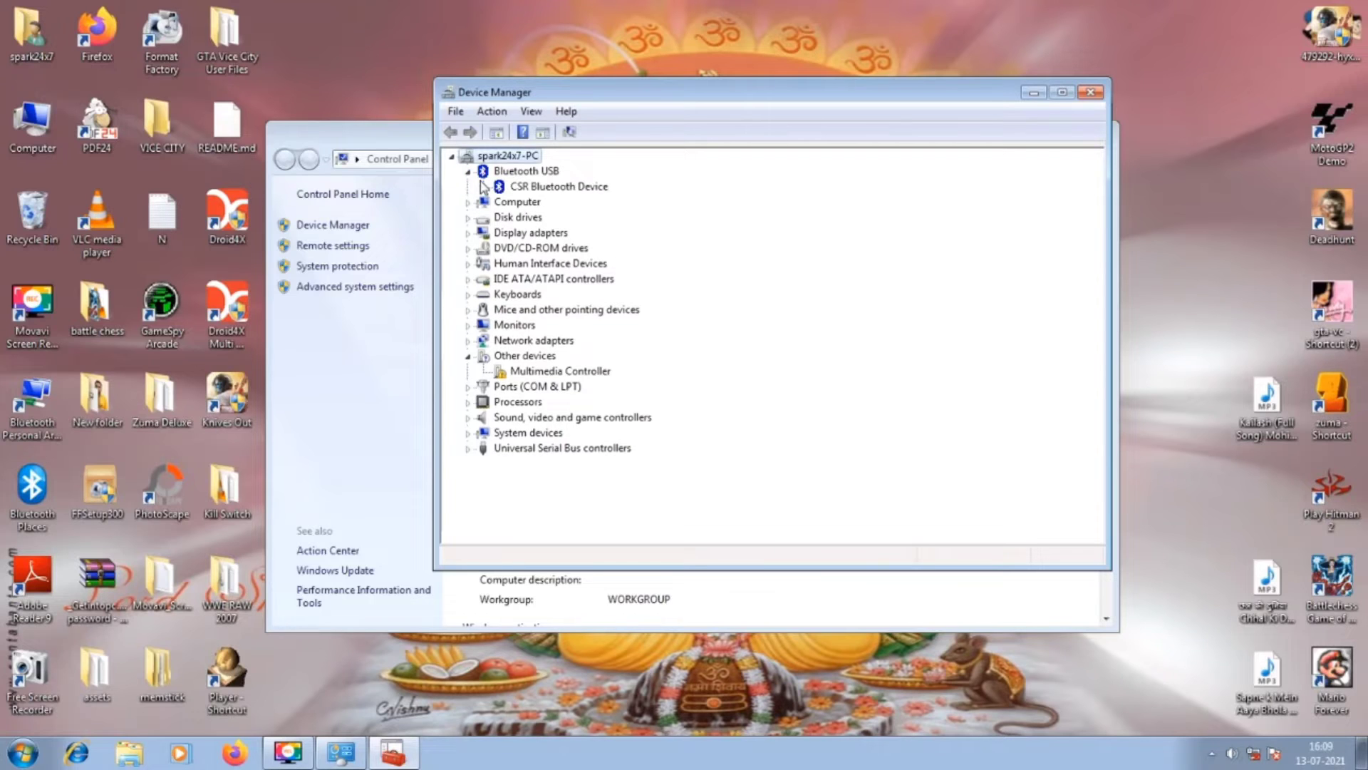
pyautogui.rightClick(538, 187)
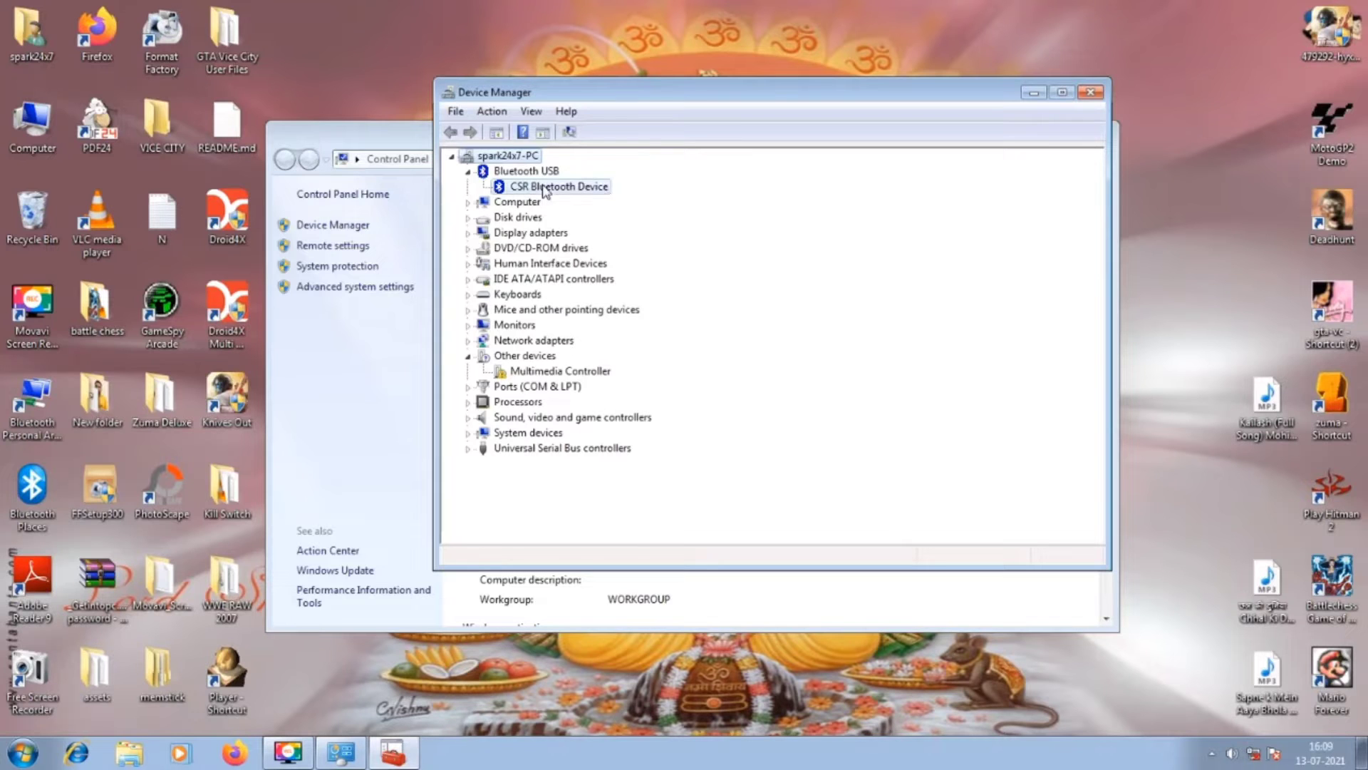
pyautogui.click(508, 207)
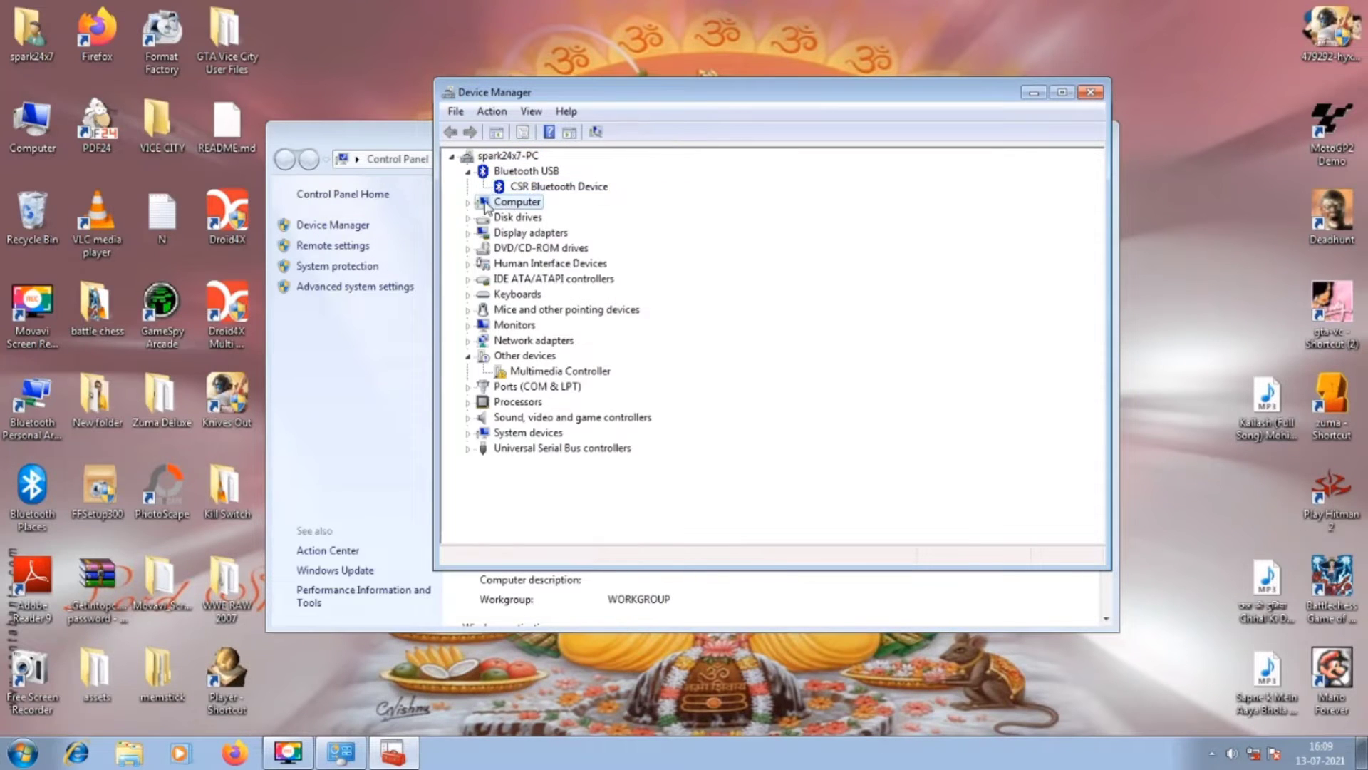
# Expand the Computer, Disk drives, and Sound, video and game controllers categories and check which device commands they offer.
pyautogui.click(468, 203)
pyautogui.rightClick(531, 219)
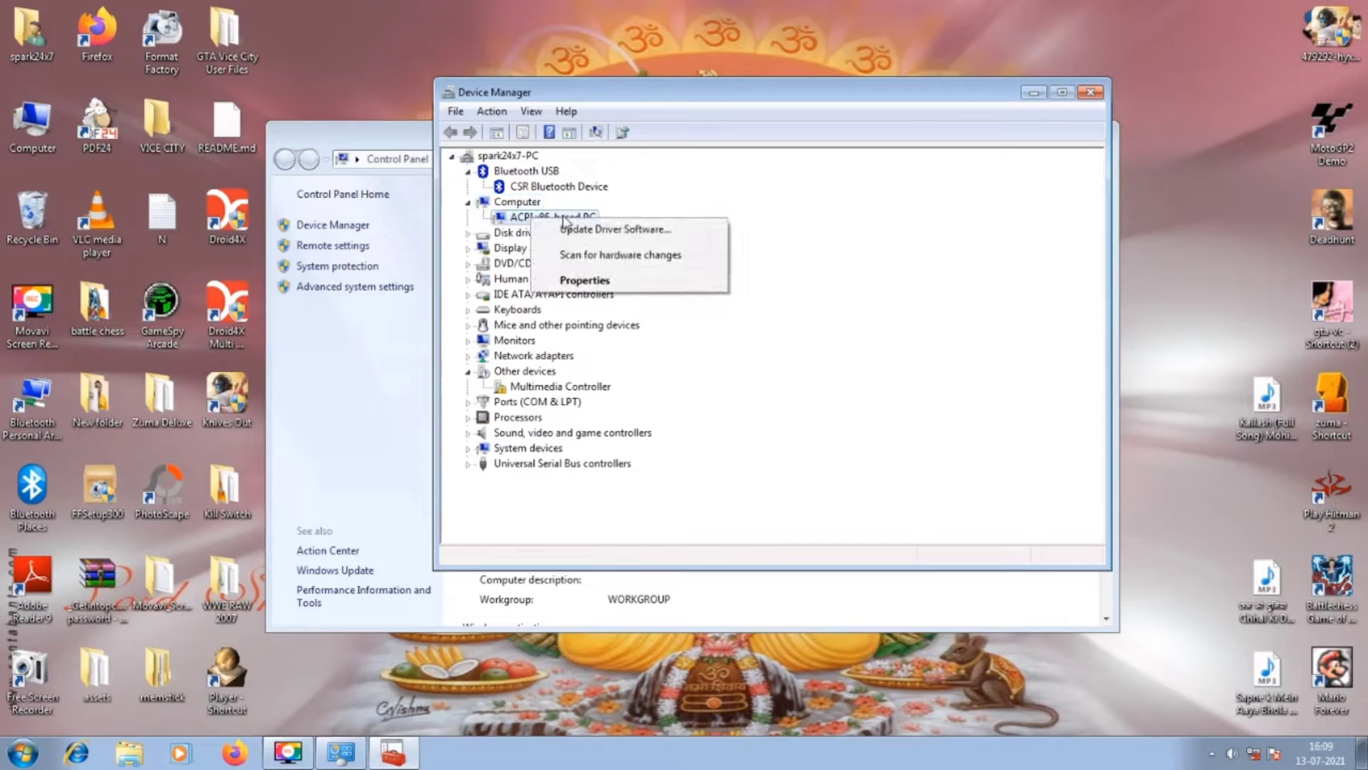
pyautogui.click(468, 233)
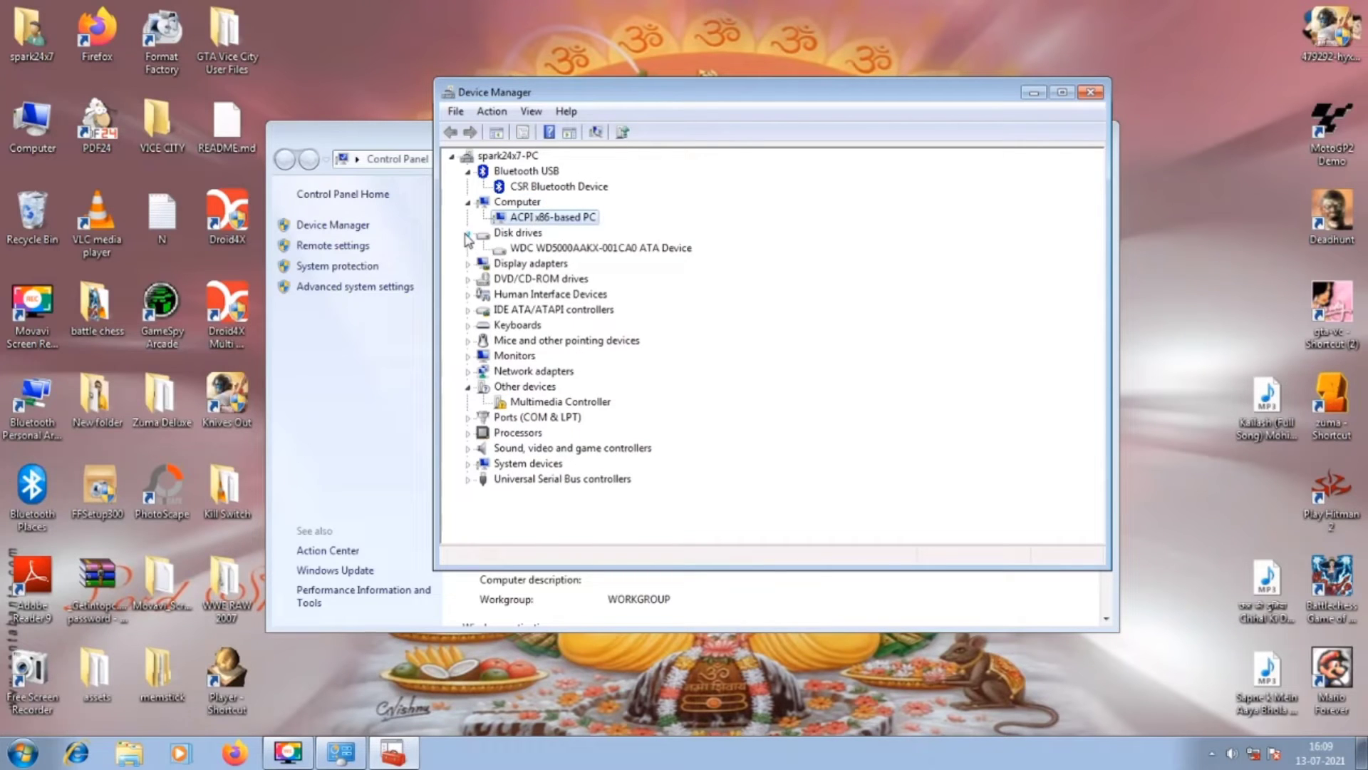
pyautogui.rightClick(545, 249)
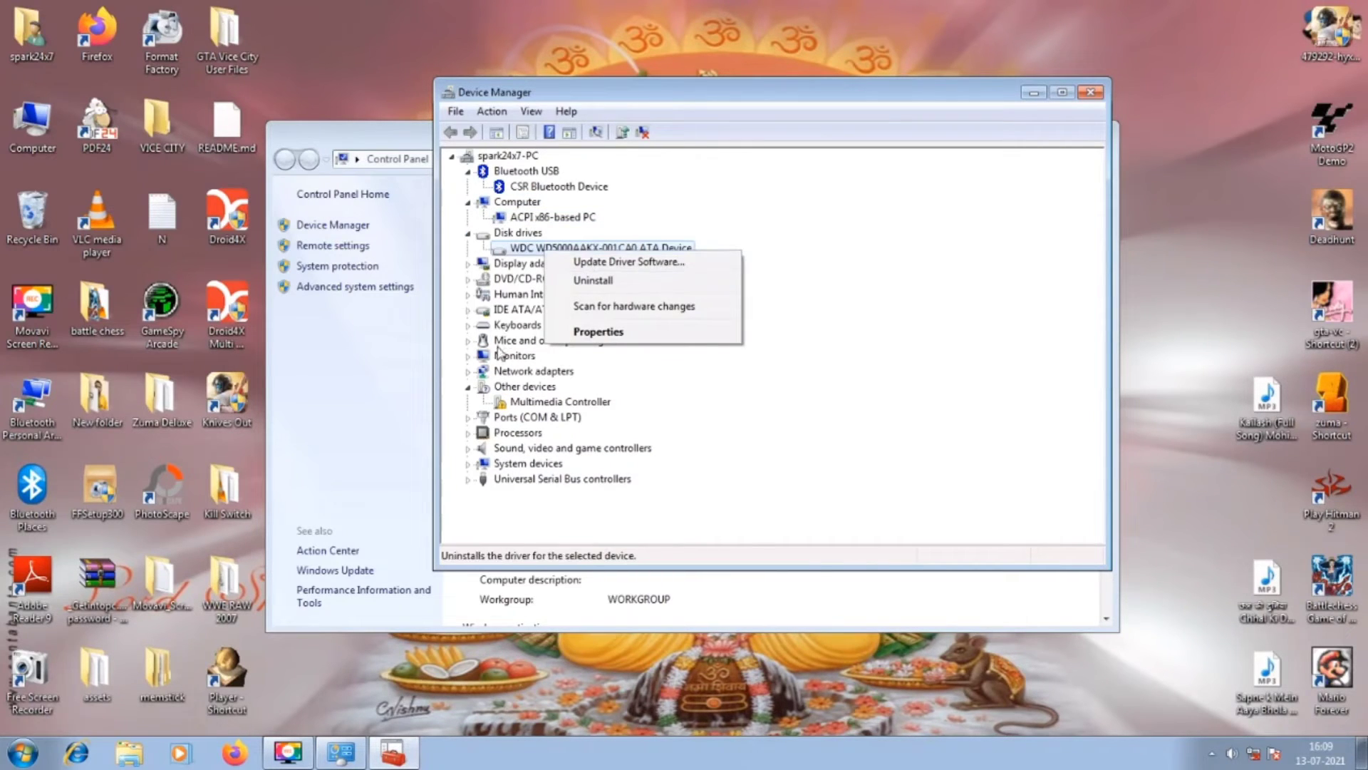
pyautogui.click(505, 312)
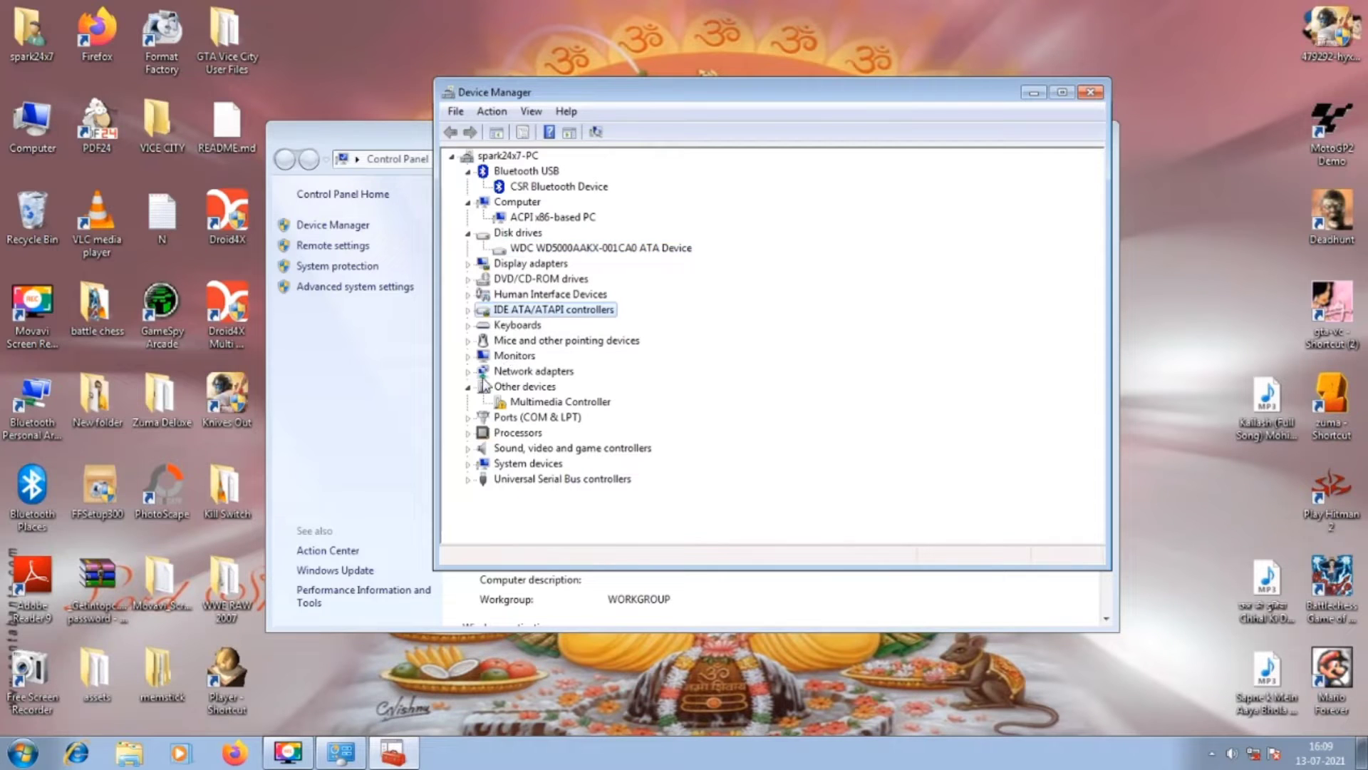
pyautogui.click(470, 449)
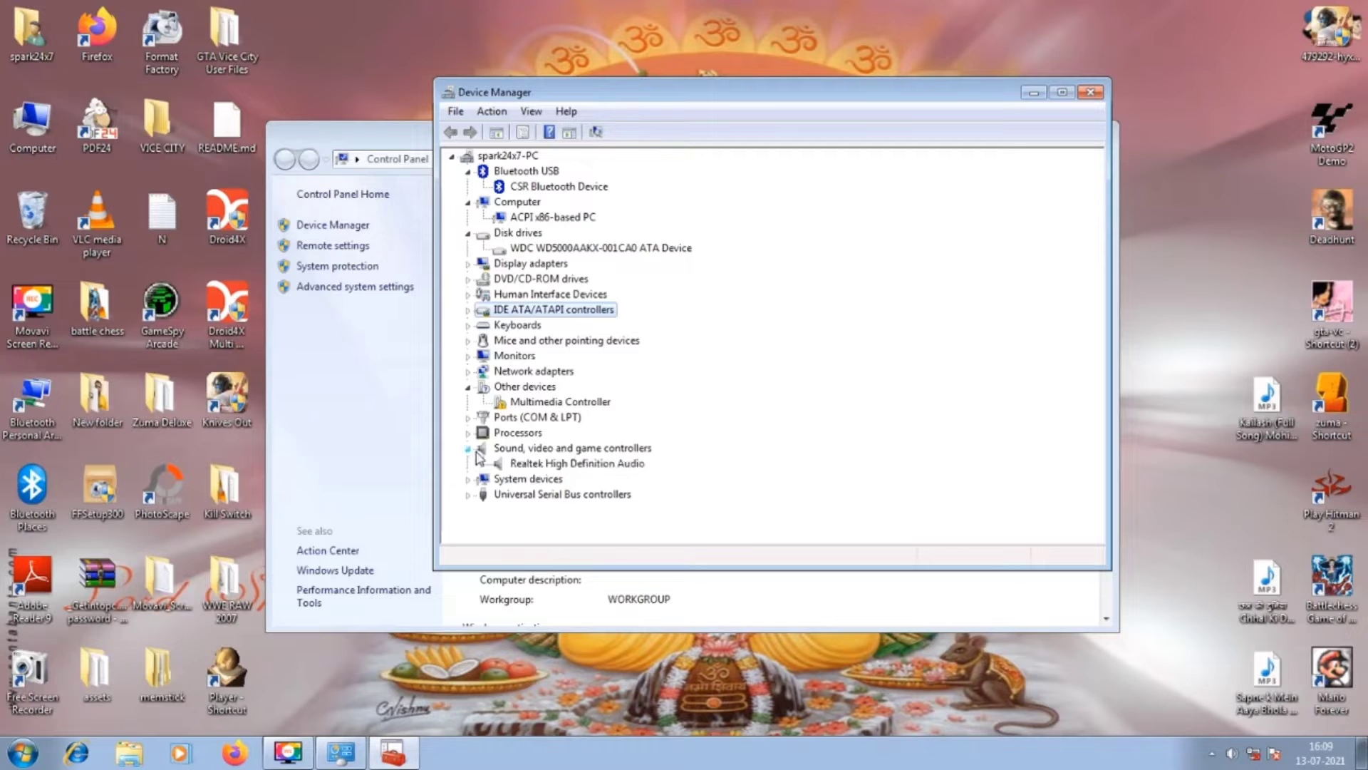
pyautogui.rightClick(561, 448)
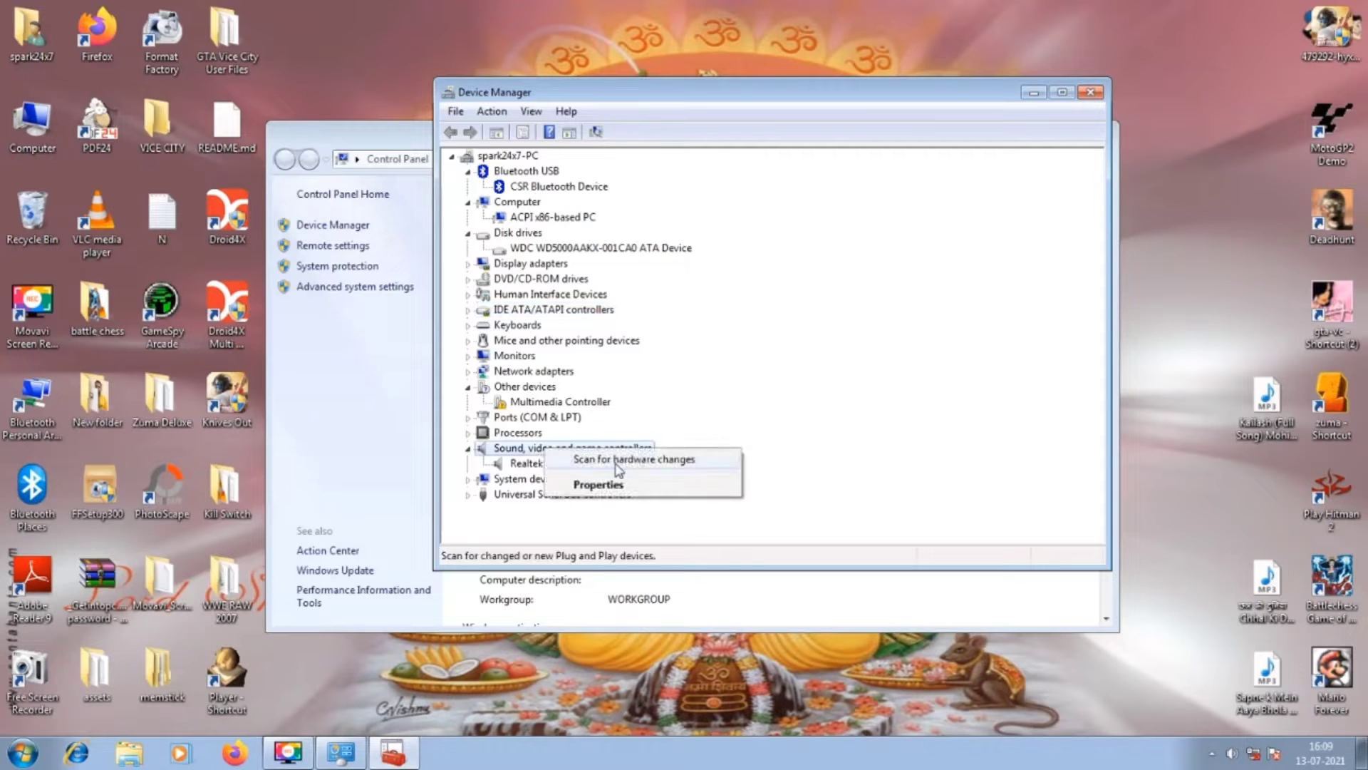
# Expand the Universal Serial Bus controllers category and scan it for hardware changes.
pyautogui.click(470, 495)
pyautogui.rightClick(512, 420)
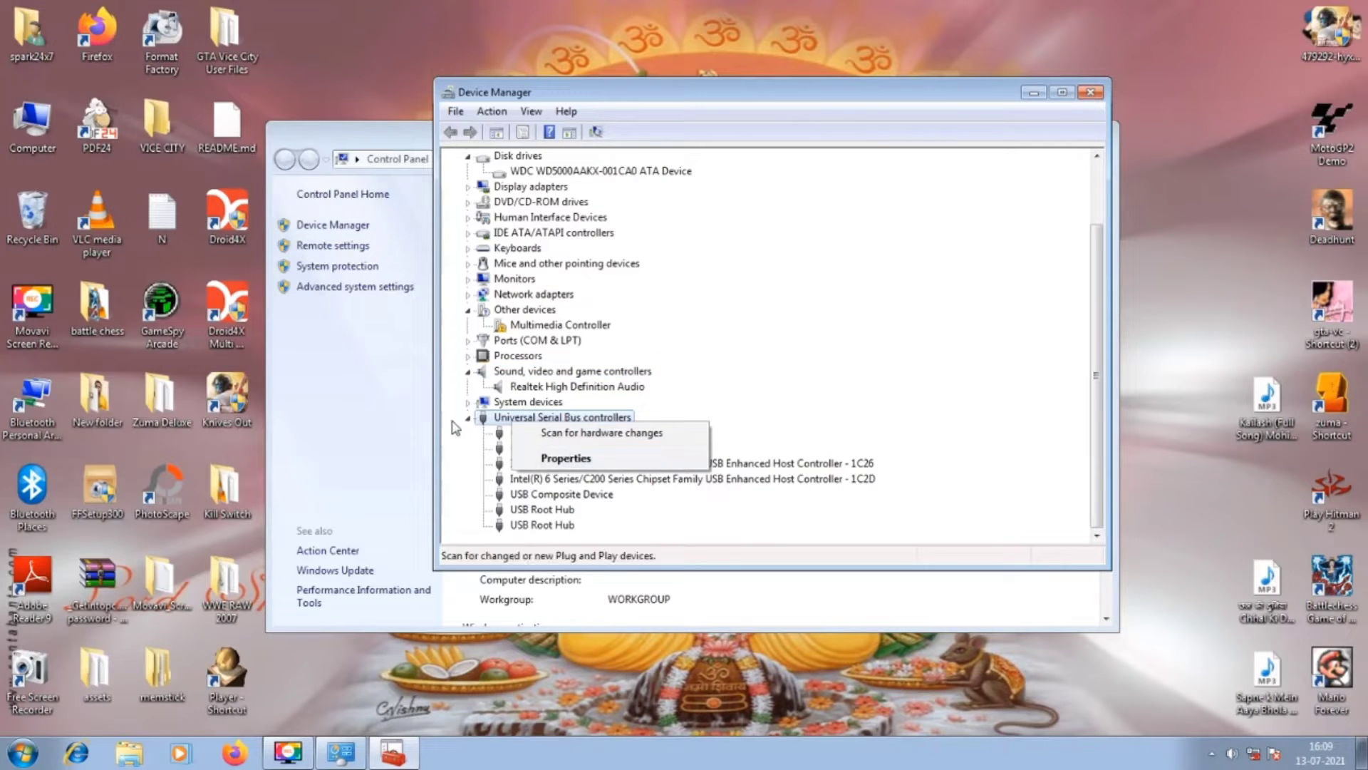
pyautogui.click(600, 437)
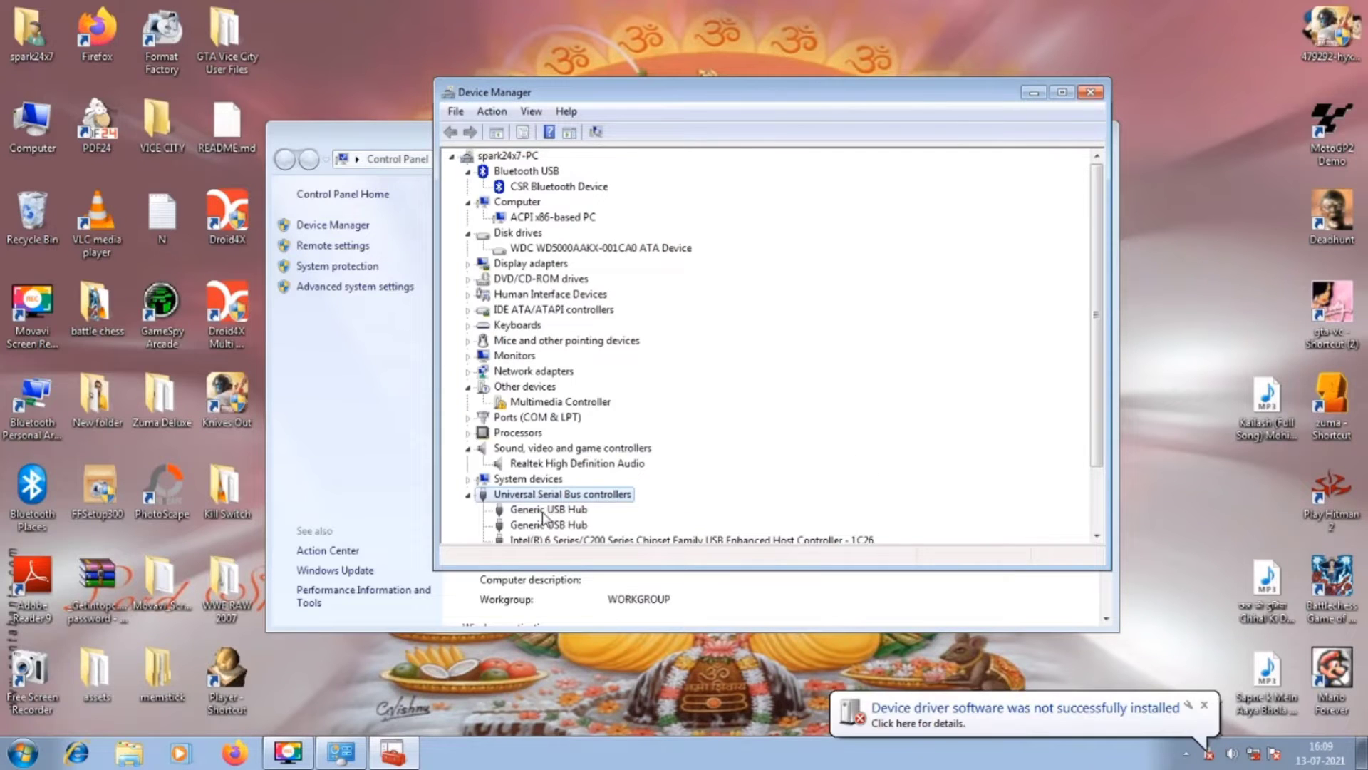
# Review the manual driver update options for the first Generic USB Hub, up to the list of compatible drivers, and cancel the update.
pyautogui.scroll(-2, 586, 481)
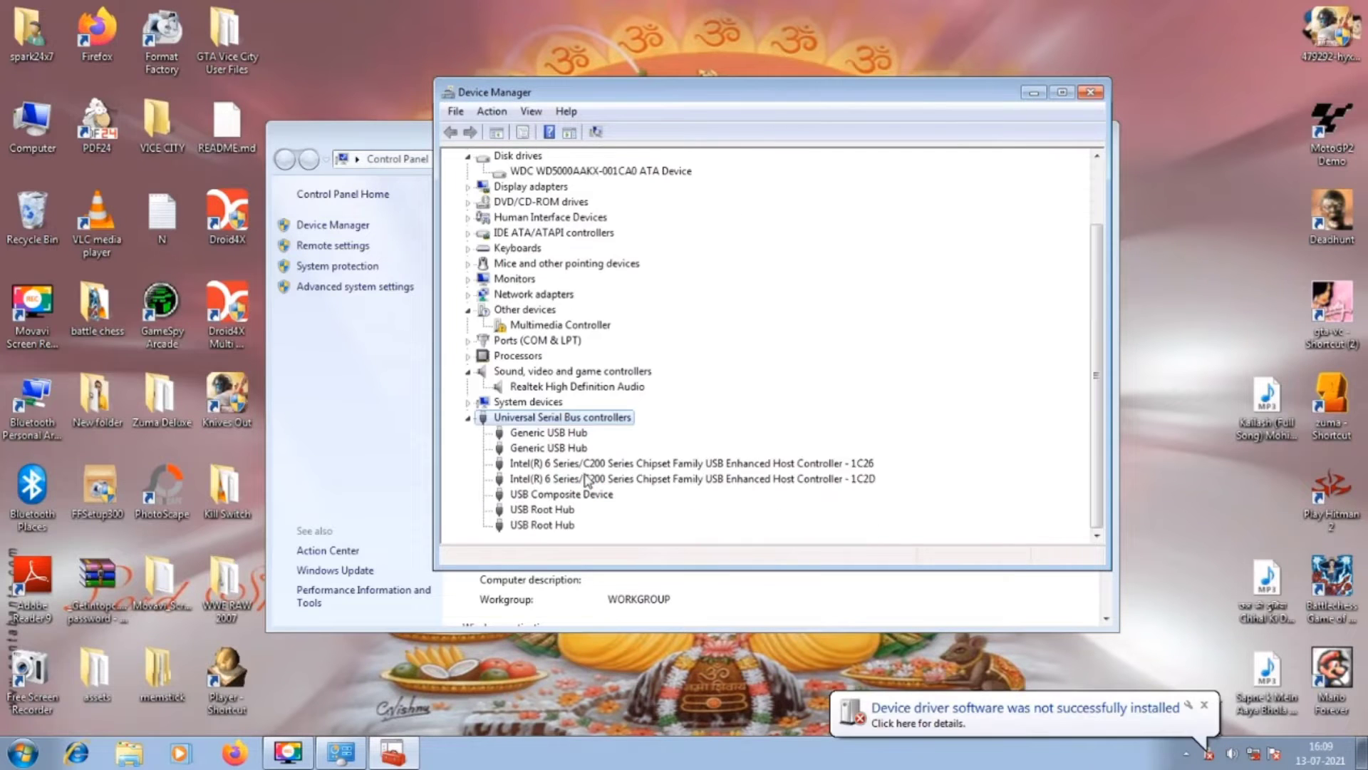
pyautogui.rightClick(552, 435)
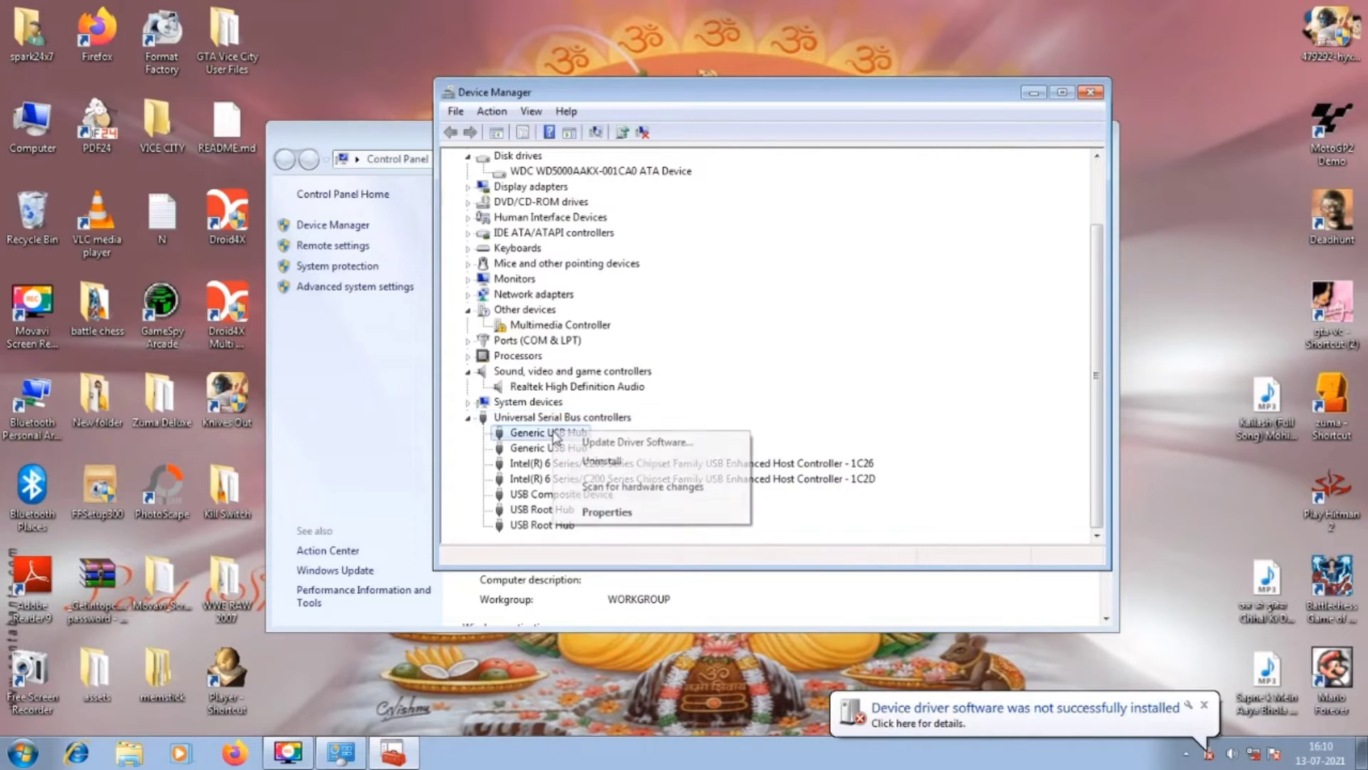
pyautogui.click(631, 443)
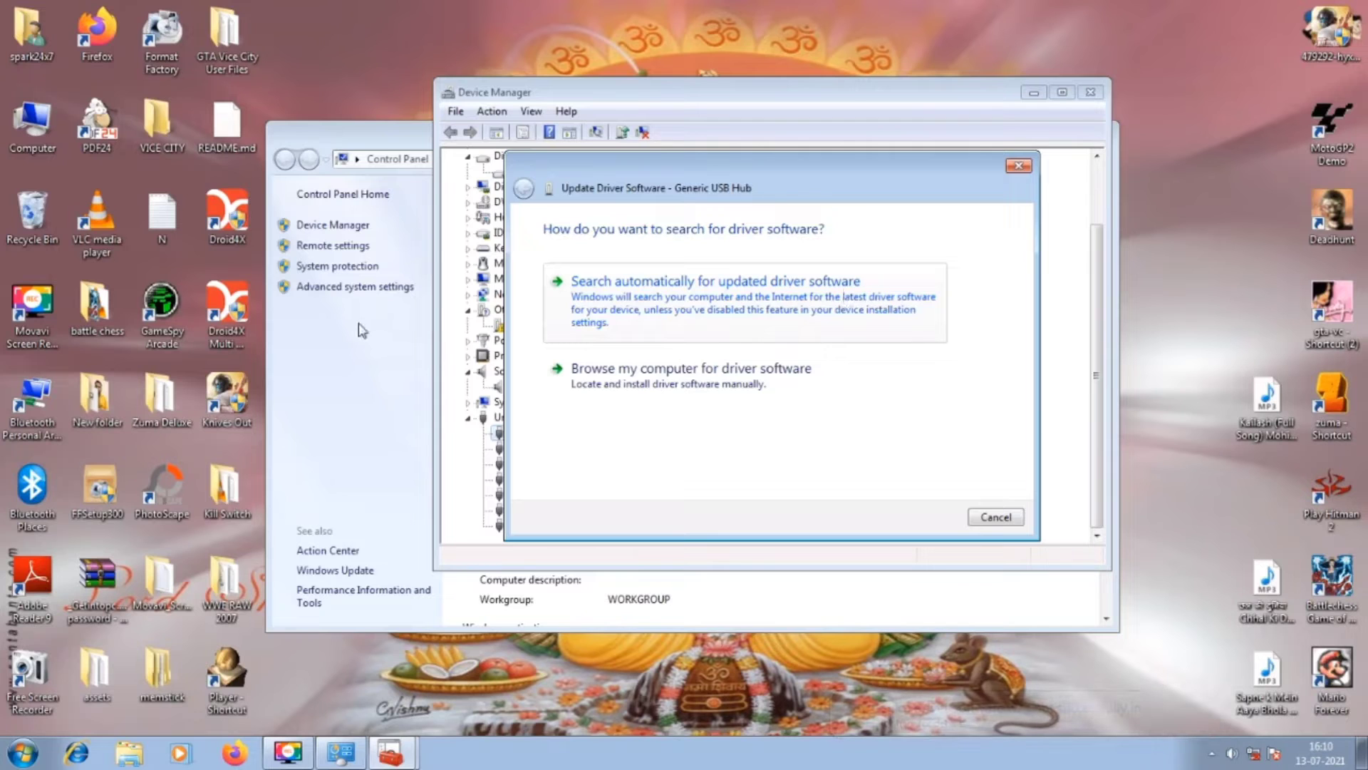
pyautogui.click(649, 385)
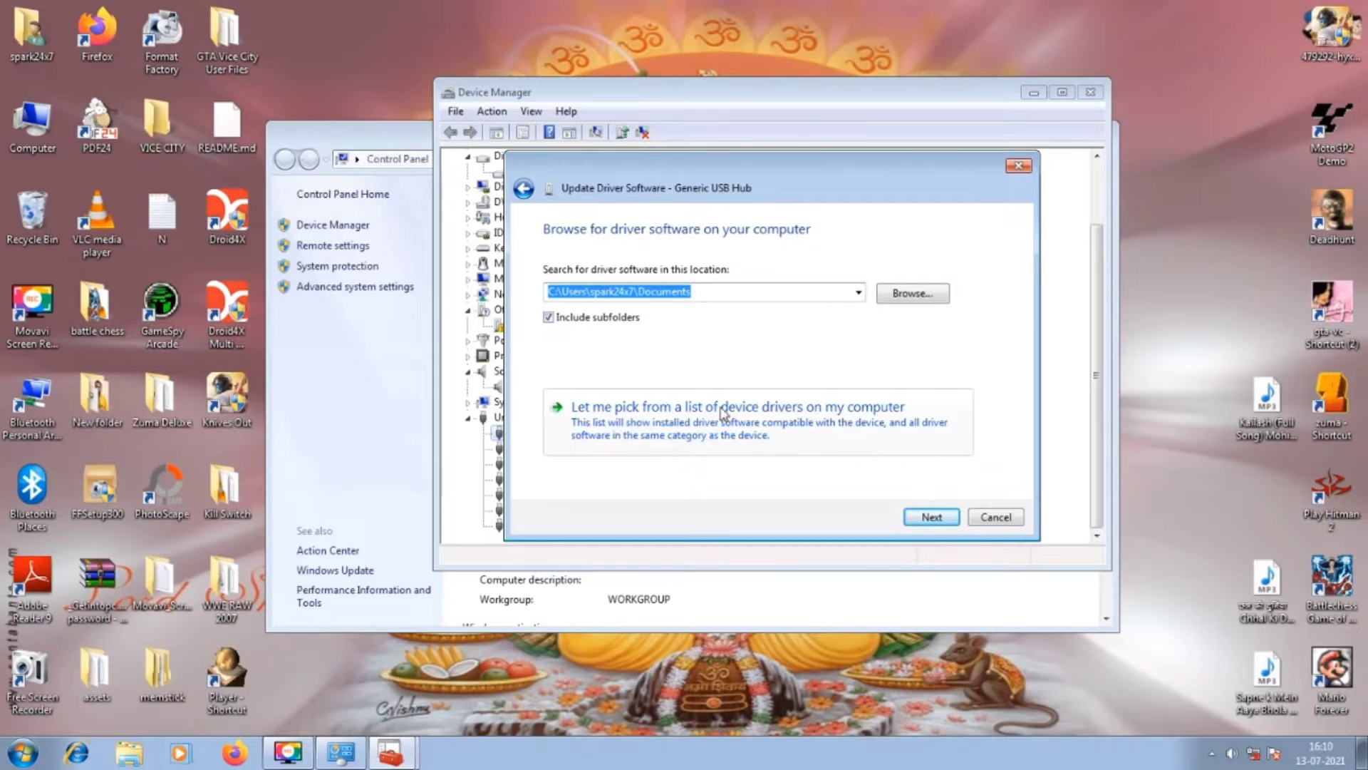
pyautogui.click(771, 417)
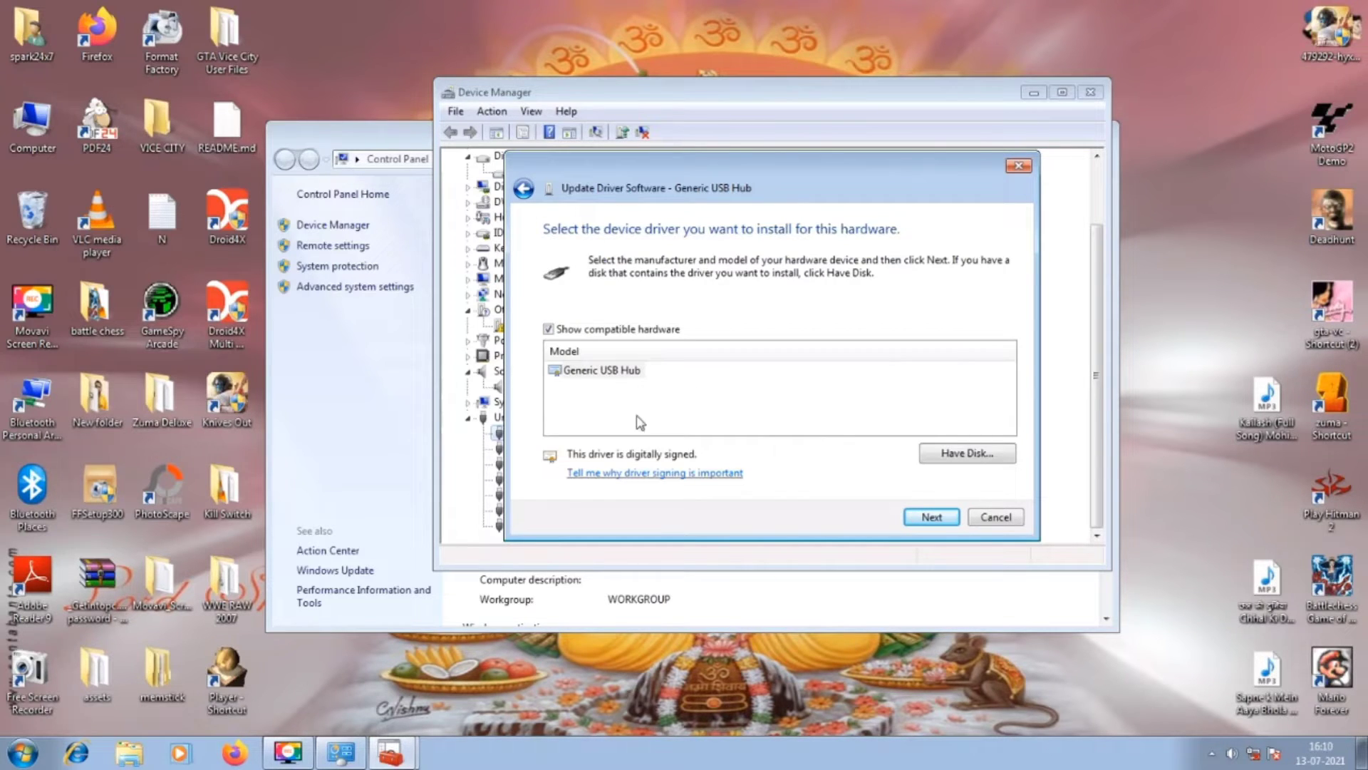
pyautogui.click(1009, 518)
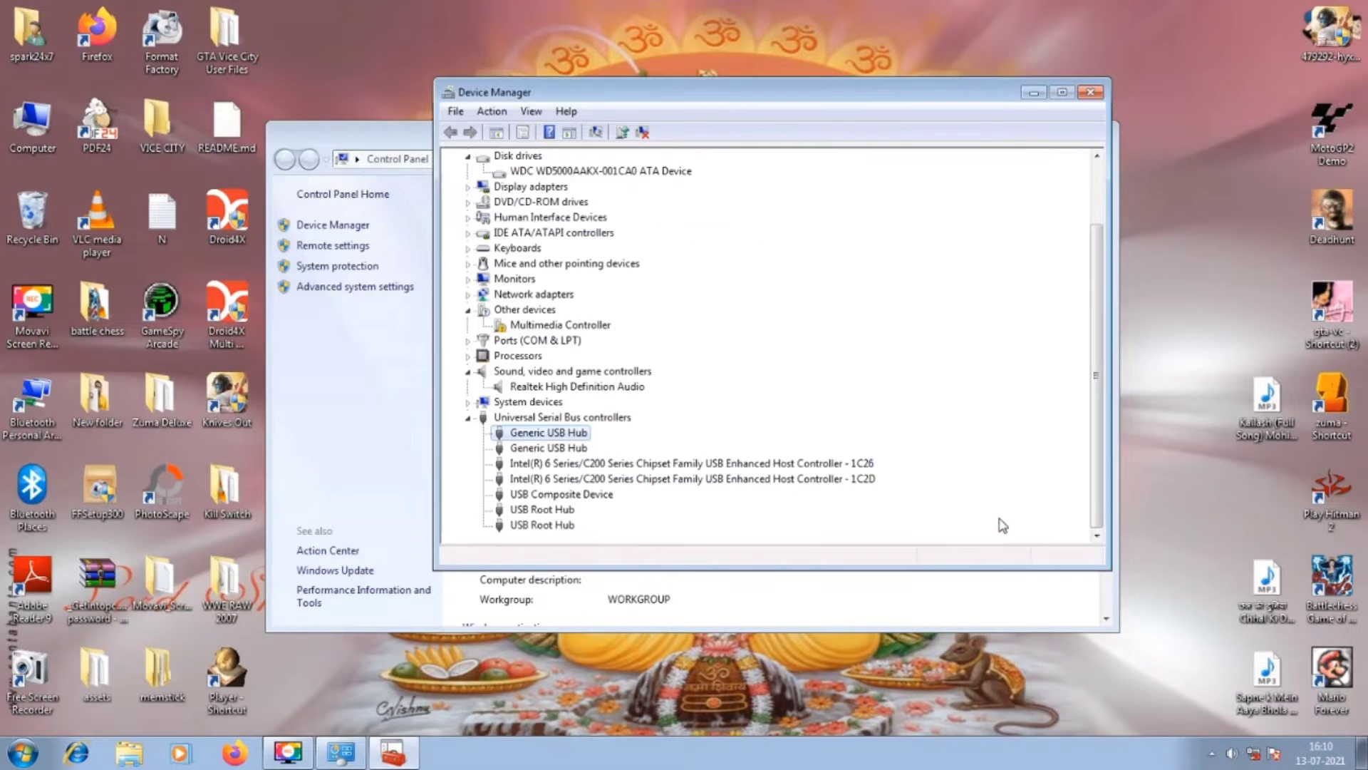
# Run a scan for hardware changes from the first Generic USB Hub.
pyautogui.rightClick(528, 446)
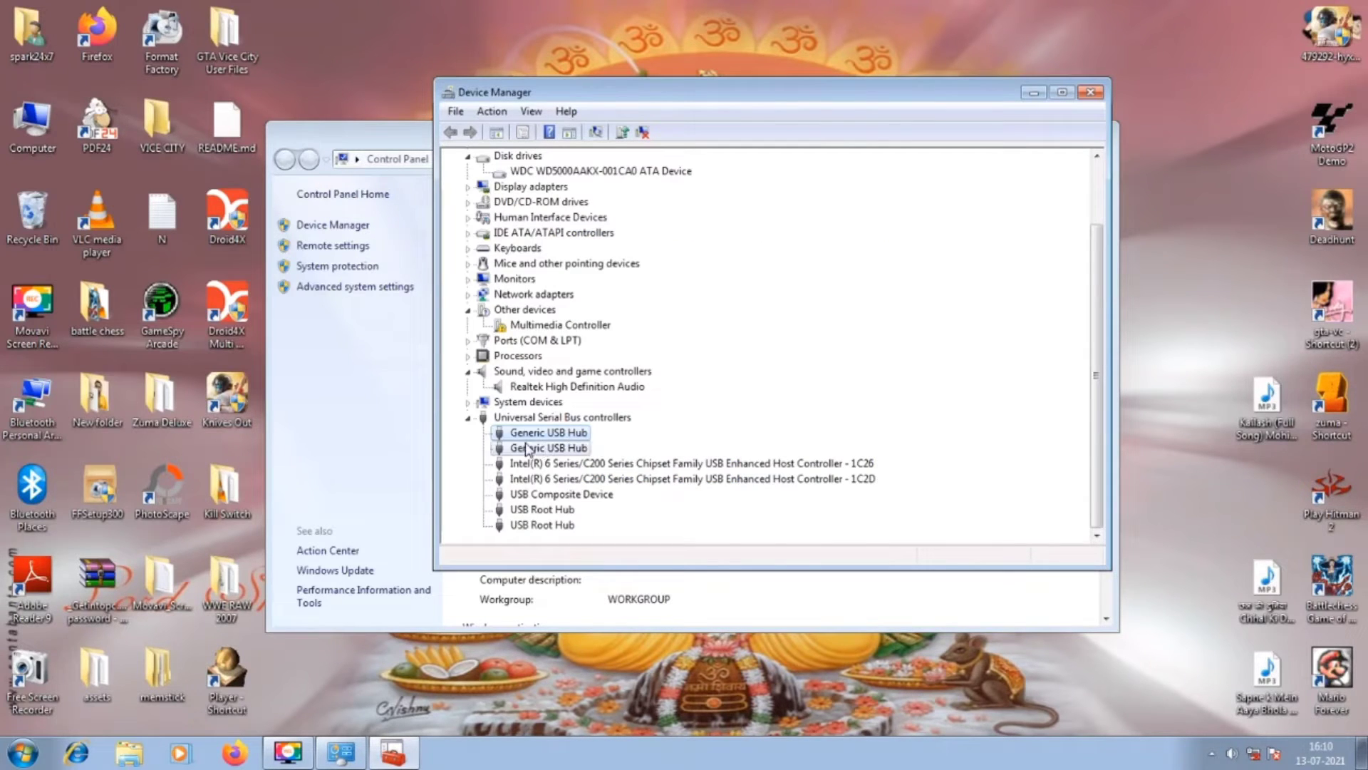
pyautogui.rightClick(517, 423)
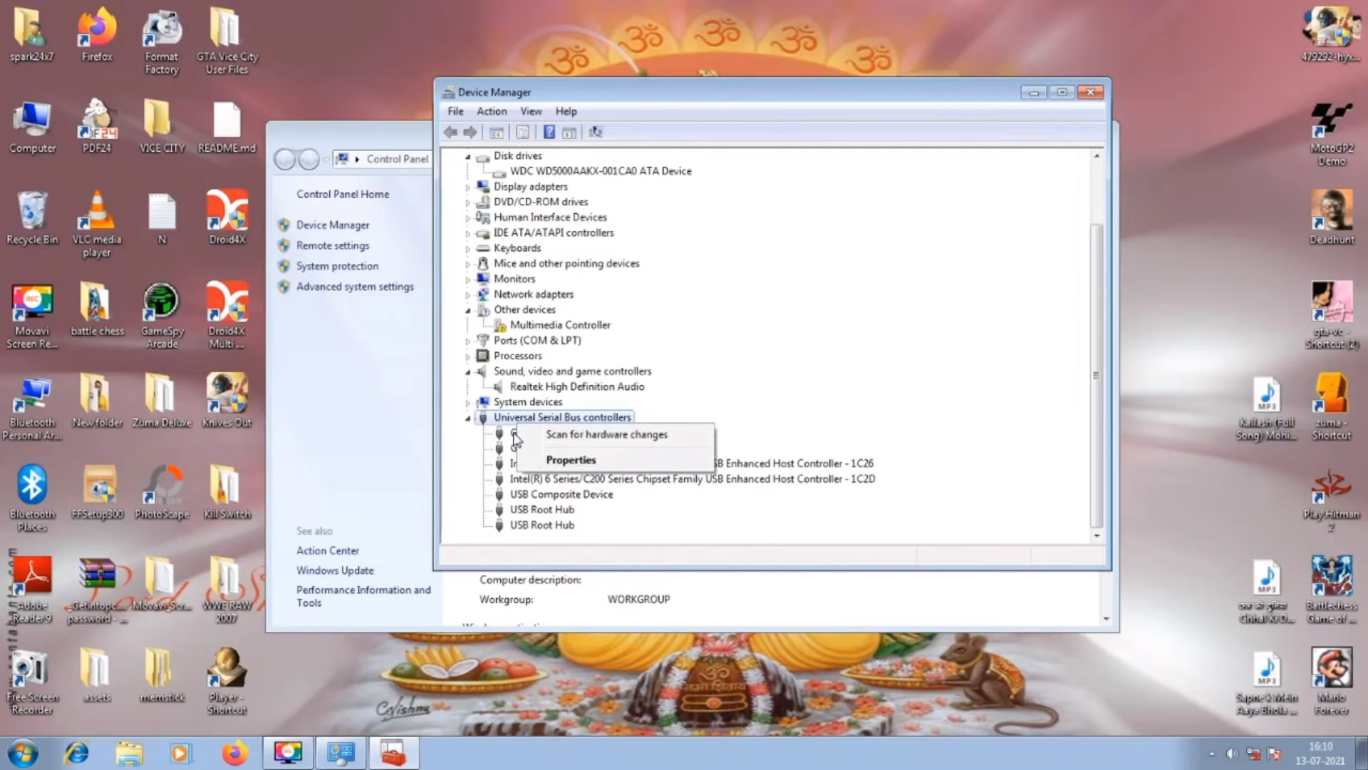
pyautogui.rightClick(516, 436)
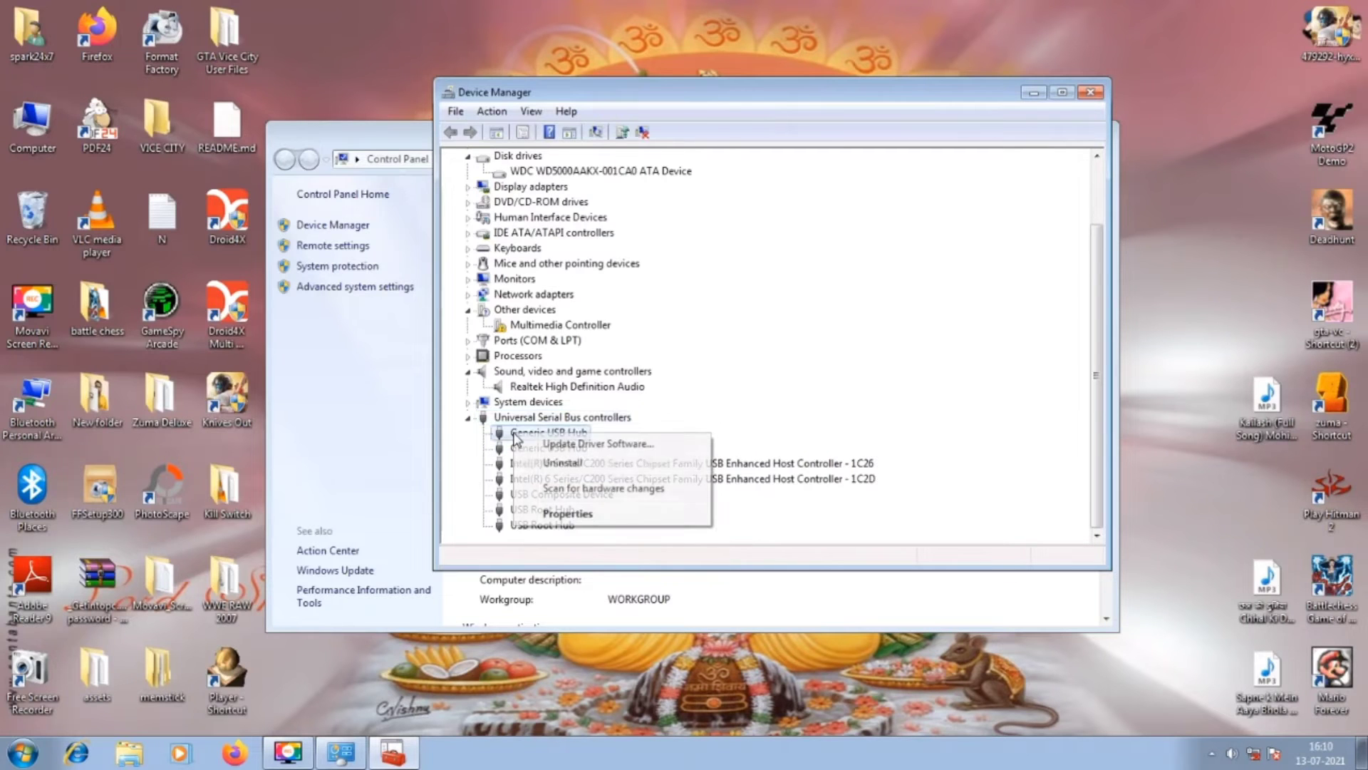
pyautogui.click(592, 488)
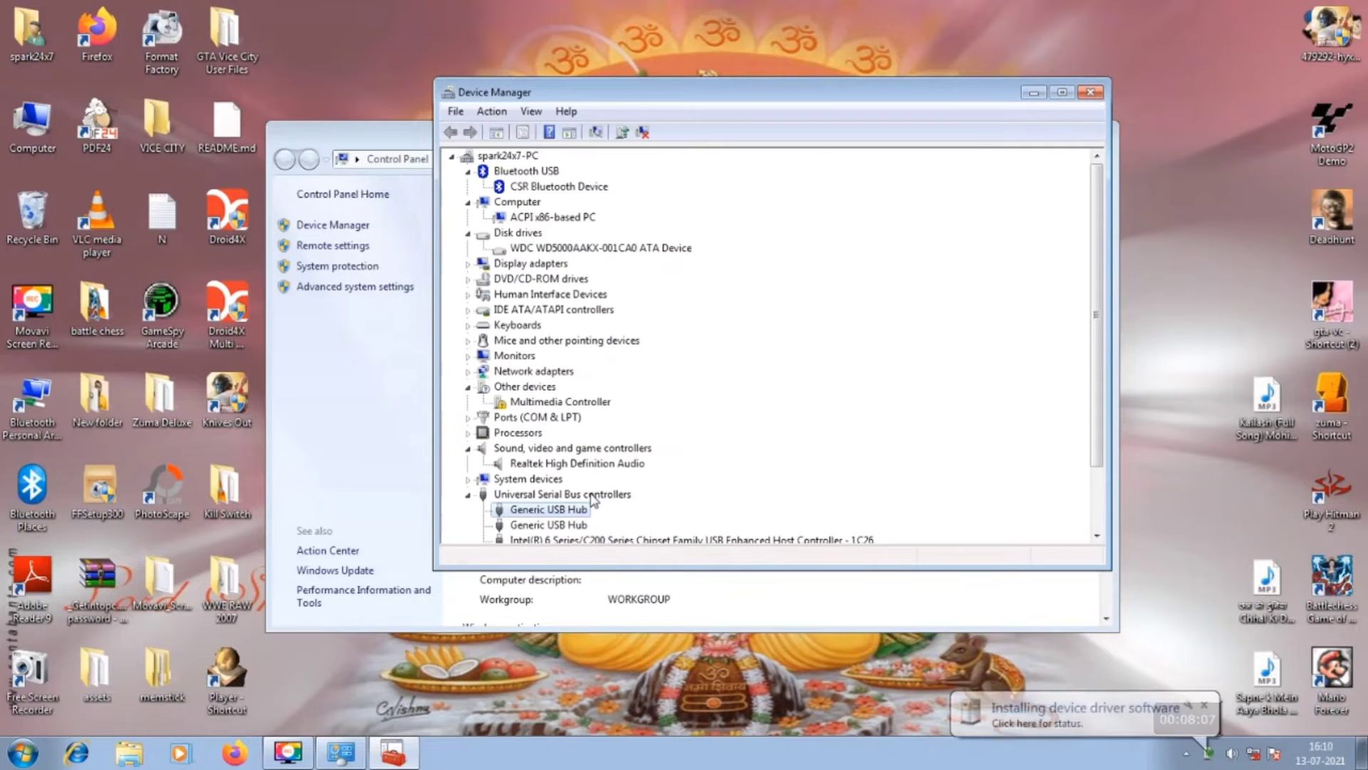
# Check the commands available for the first Generic USB Hub and for the Processors, Monitors and Keyboards categories.
pyautogui.rightClick(546, 514)
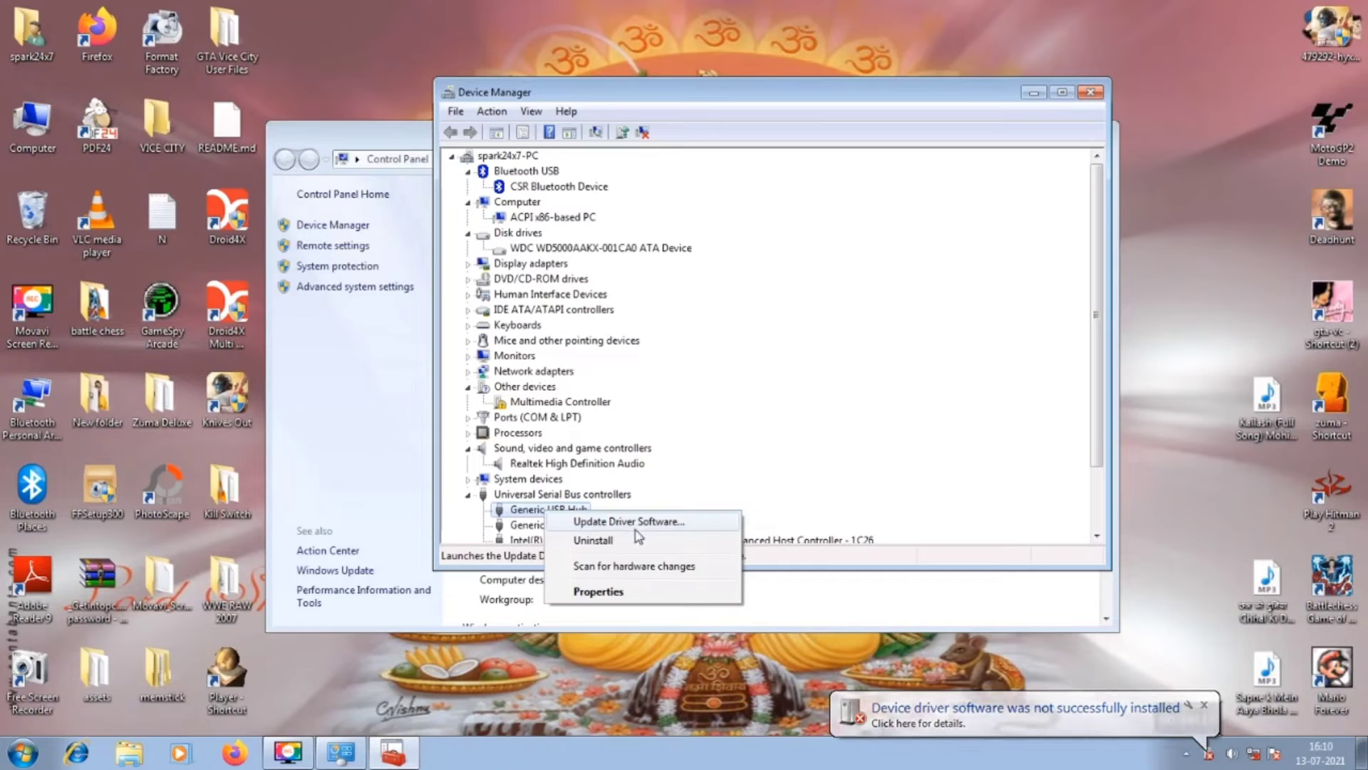
pyautogui.scroll(-2, 636, 523)
pyautogui.rightClick(522, 356)
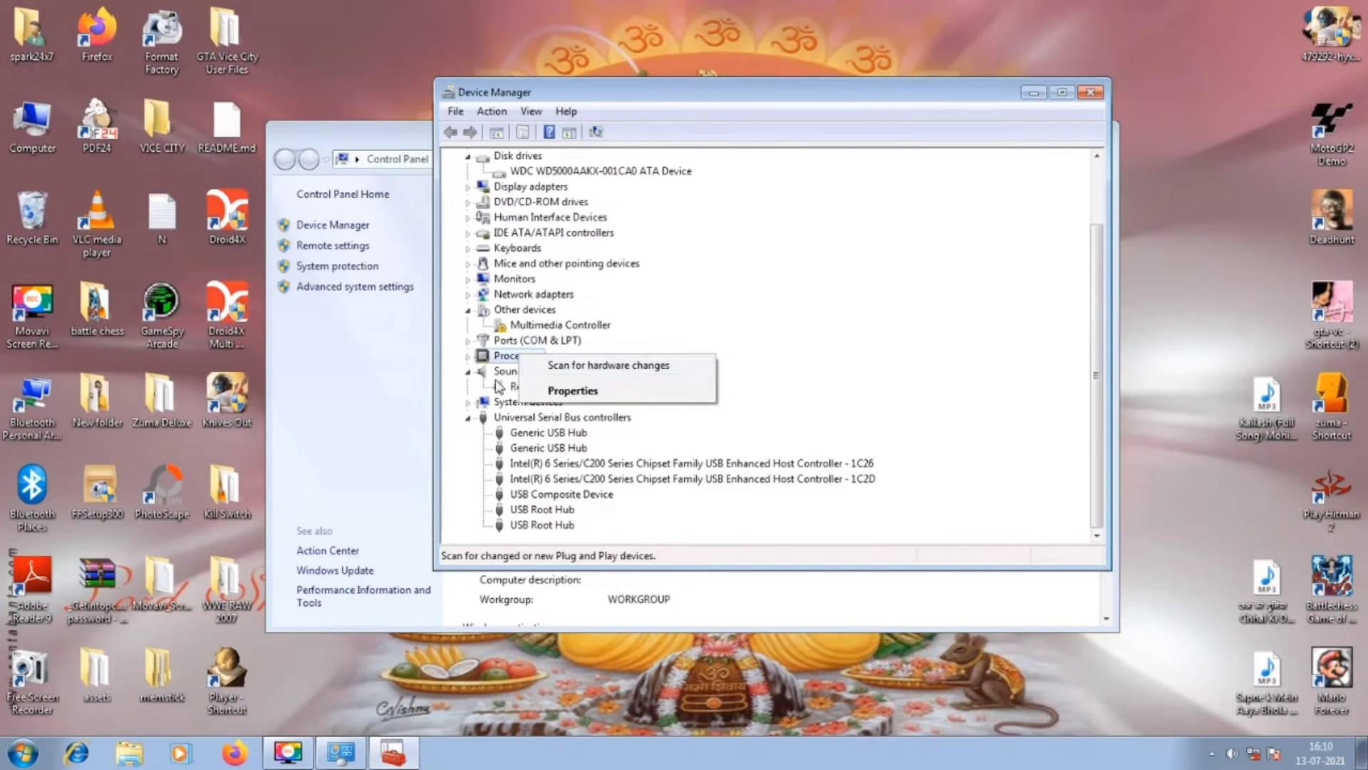
pyautogui.rightClick(505, 283)
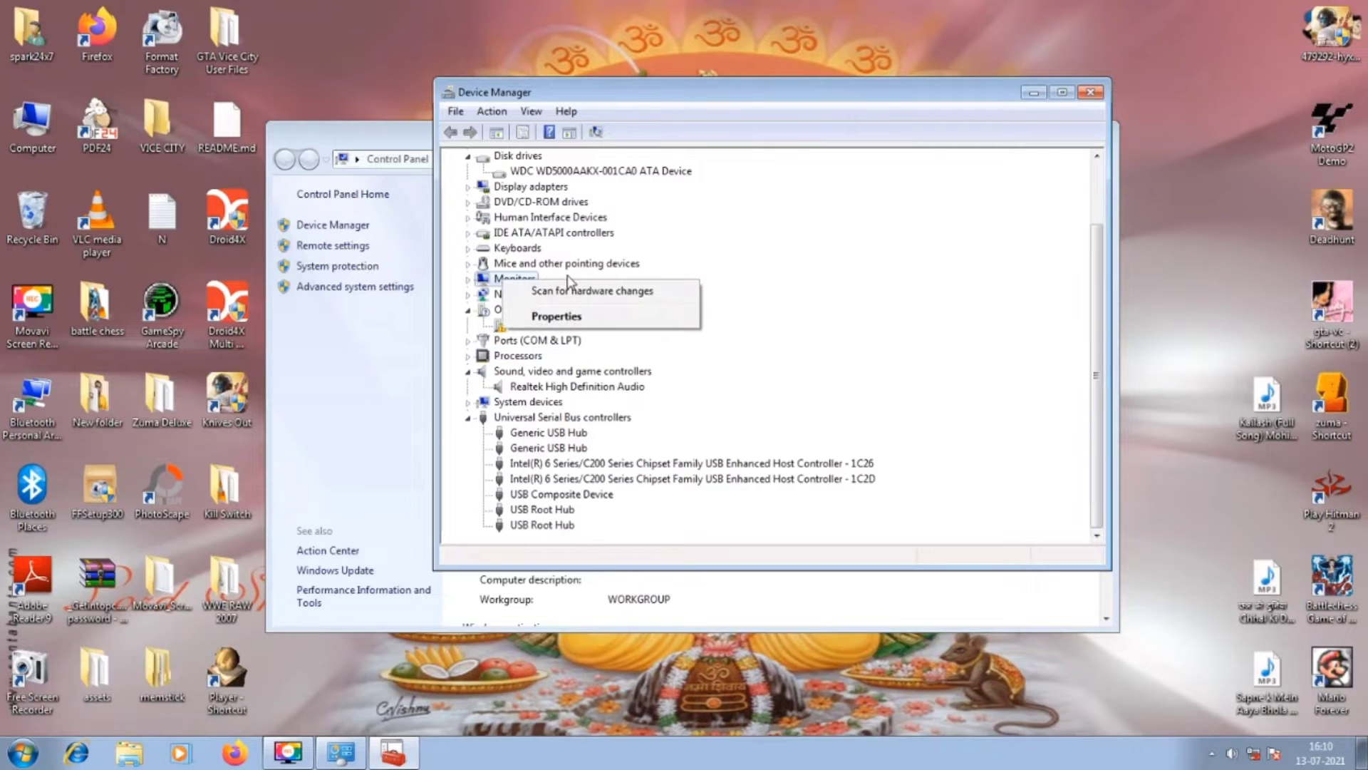
pyautogui.rightClick(516, 248)
pyautogui.rightClick(516, 248)
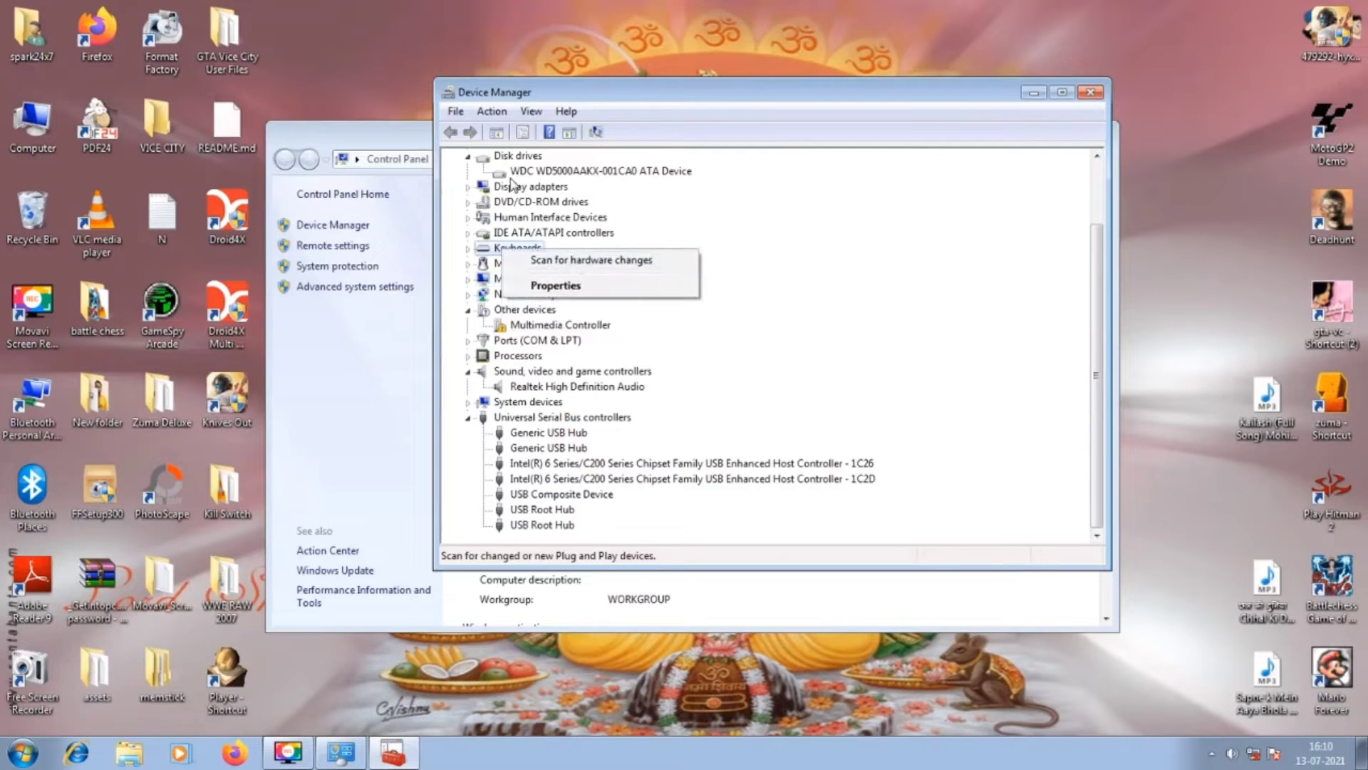
# Close Device Manager, reopen it from the System window, and move it clear of the System window's links.
pyautogui.click(769, 228)
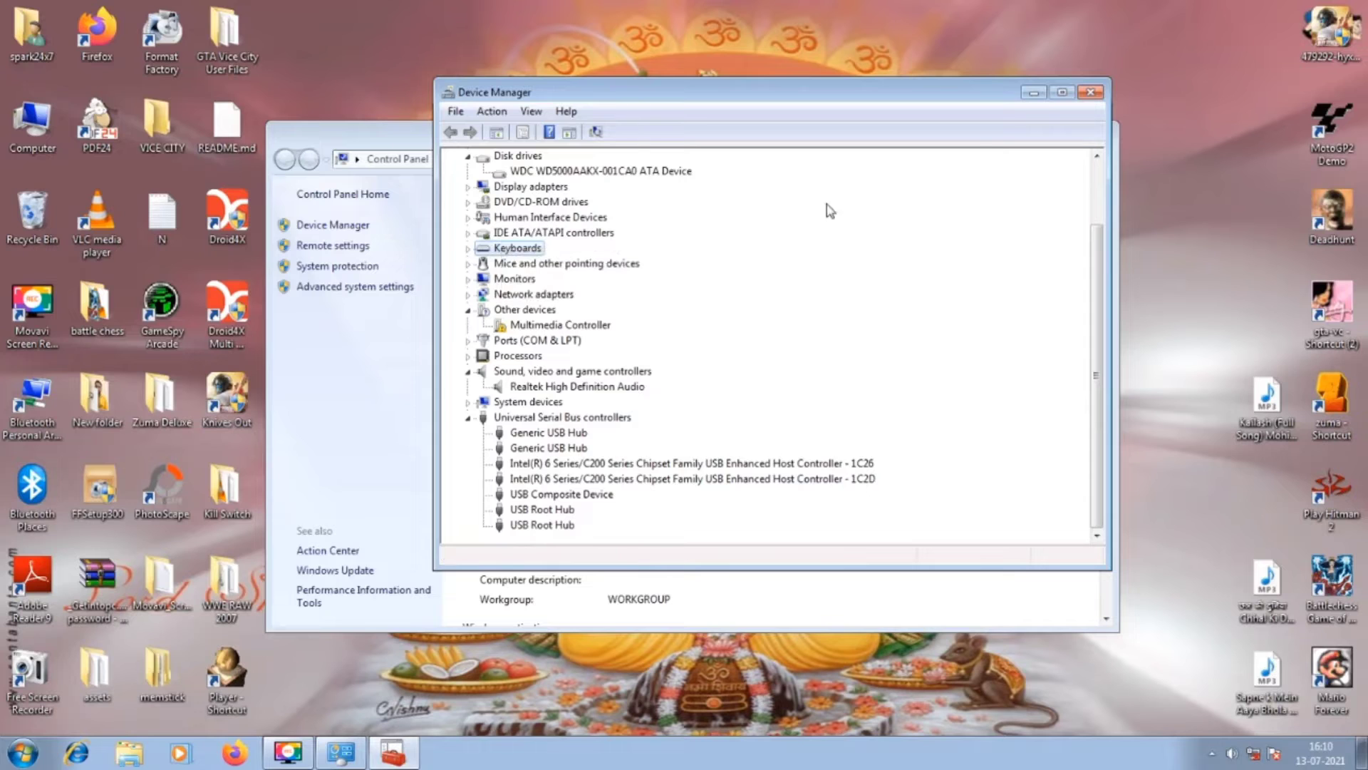
pyautogui.click(1090, 93)
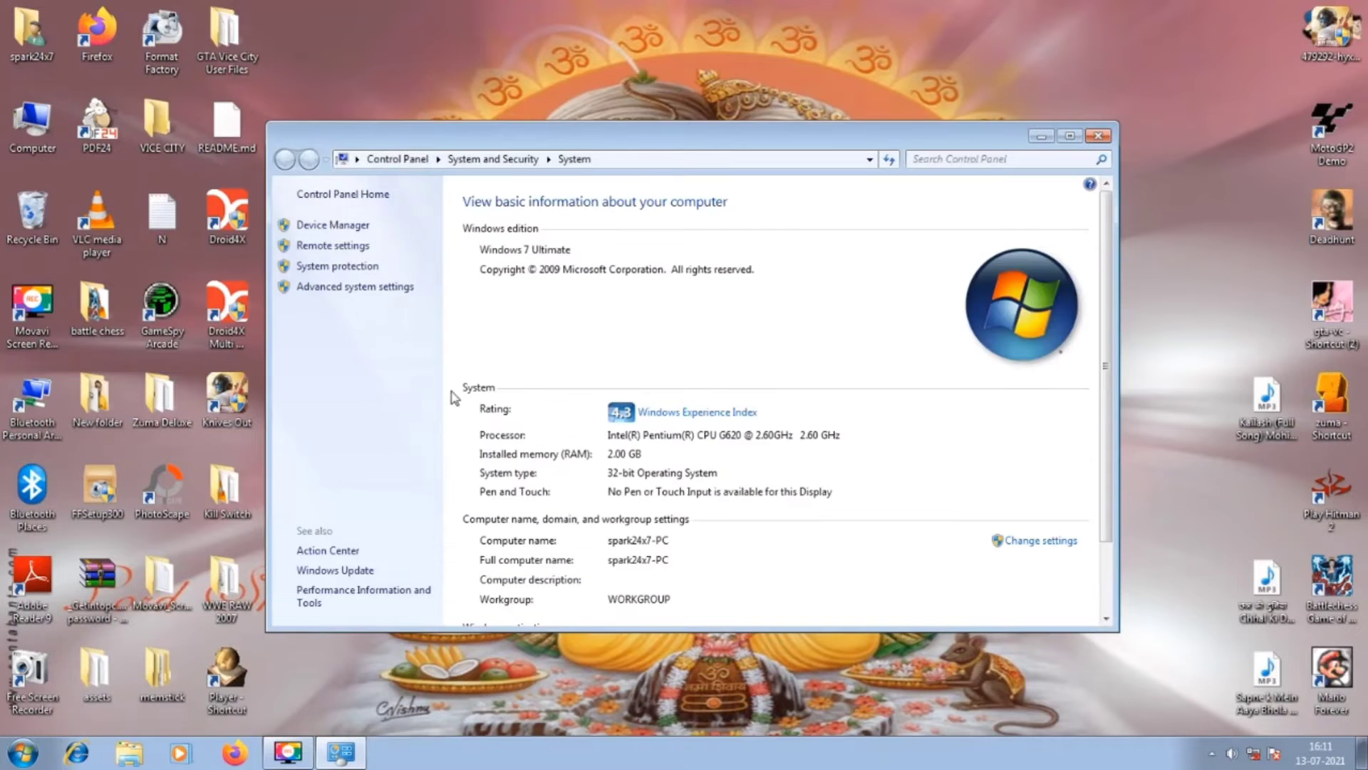
pyautogui.click(333, 226)
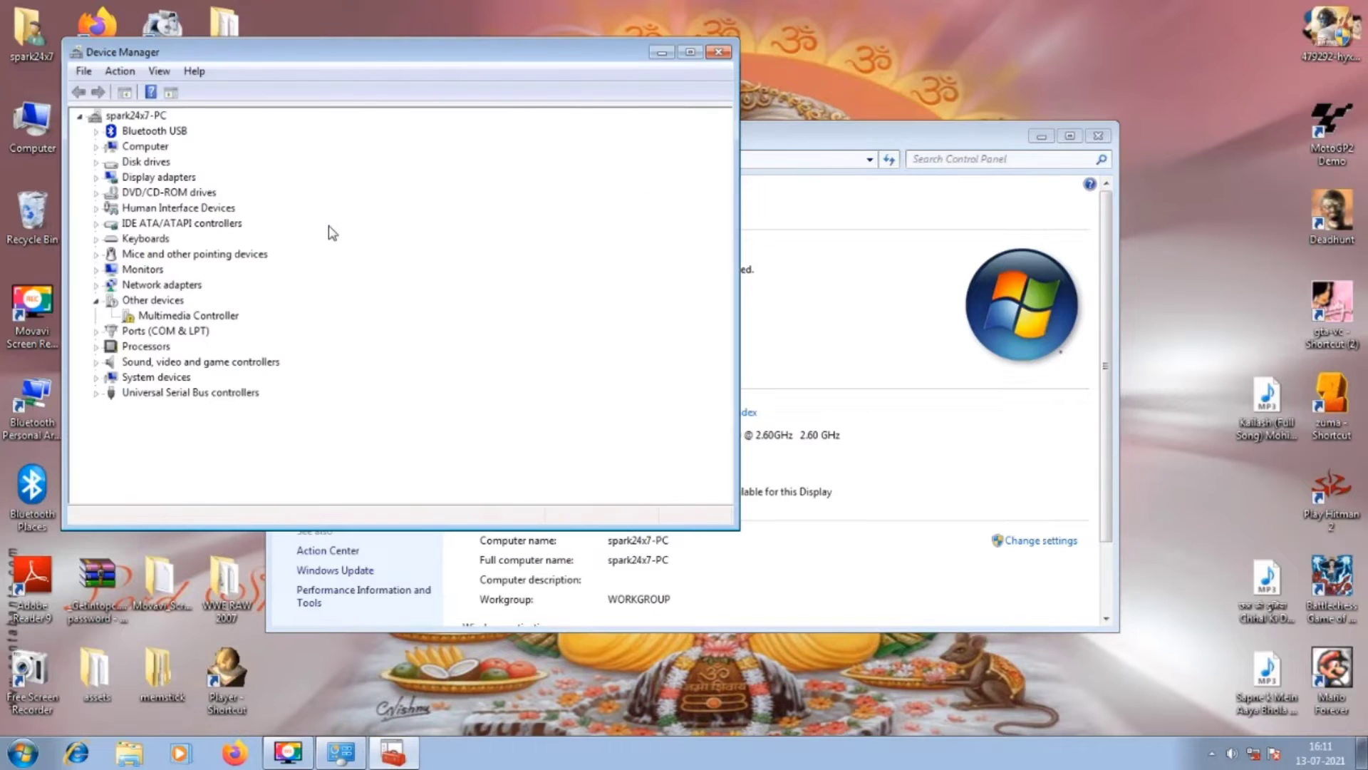
pyautogui.moveTo(359, 49); pyautogui.dragTo(824, 184)
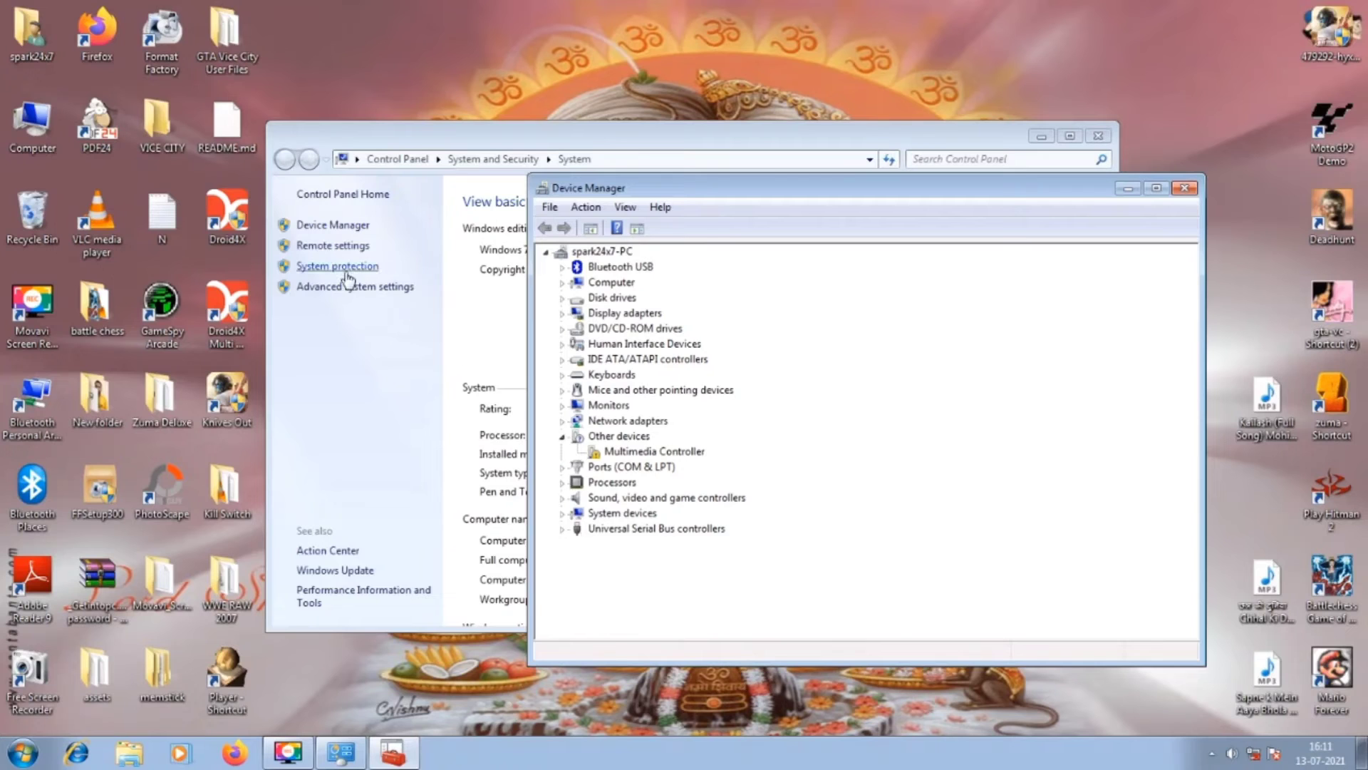
# Expand the Disk drives category, check the commands available for the WDC ATA disk, and close Device Manager.
pyautogui.click(559, 307)
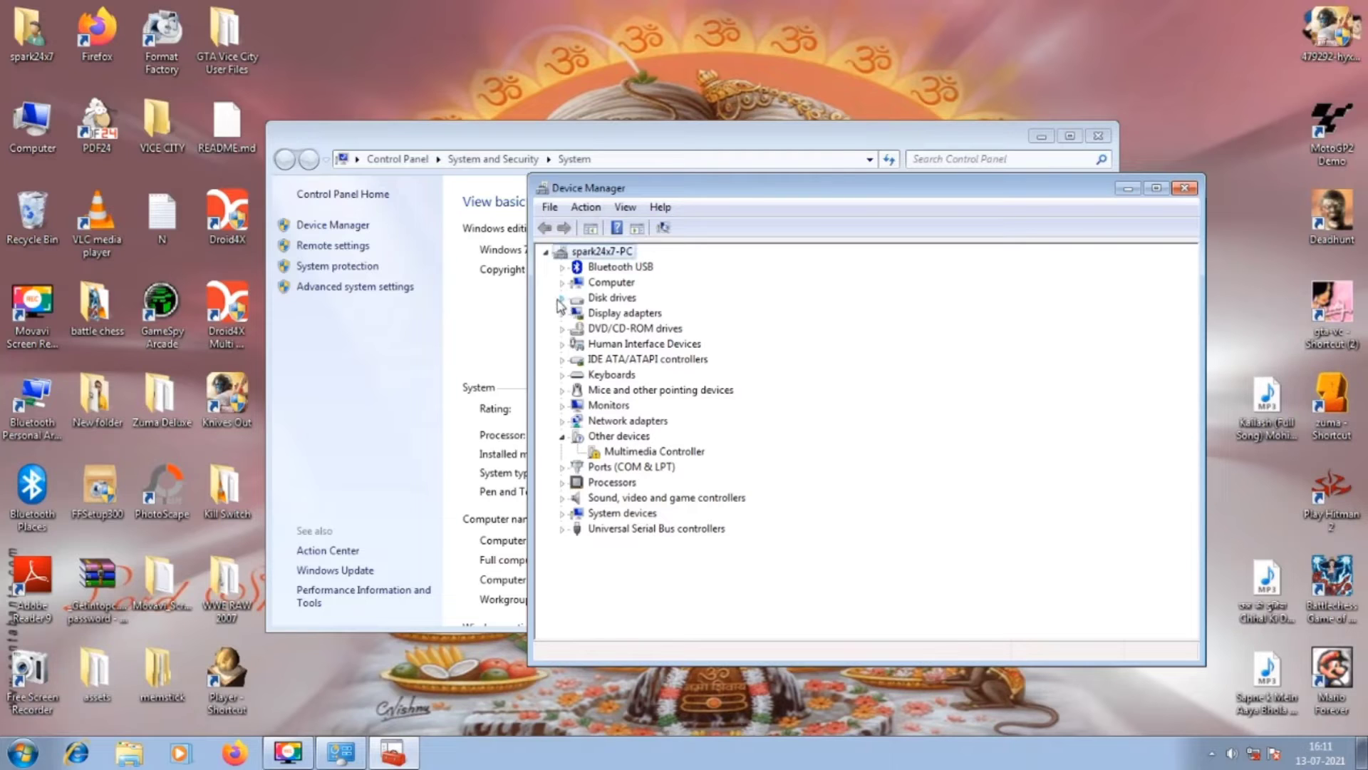
pyautogui.click(560, 298)
pyautogui.rightClick(624, 315)
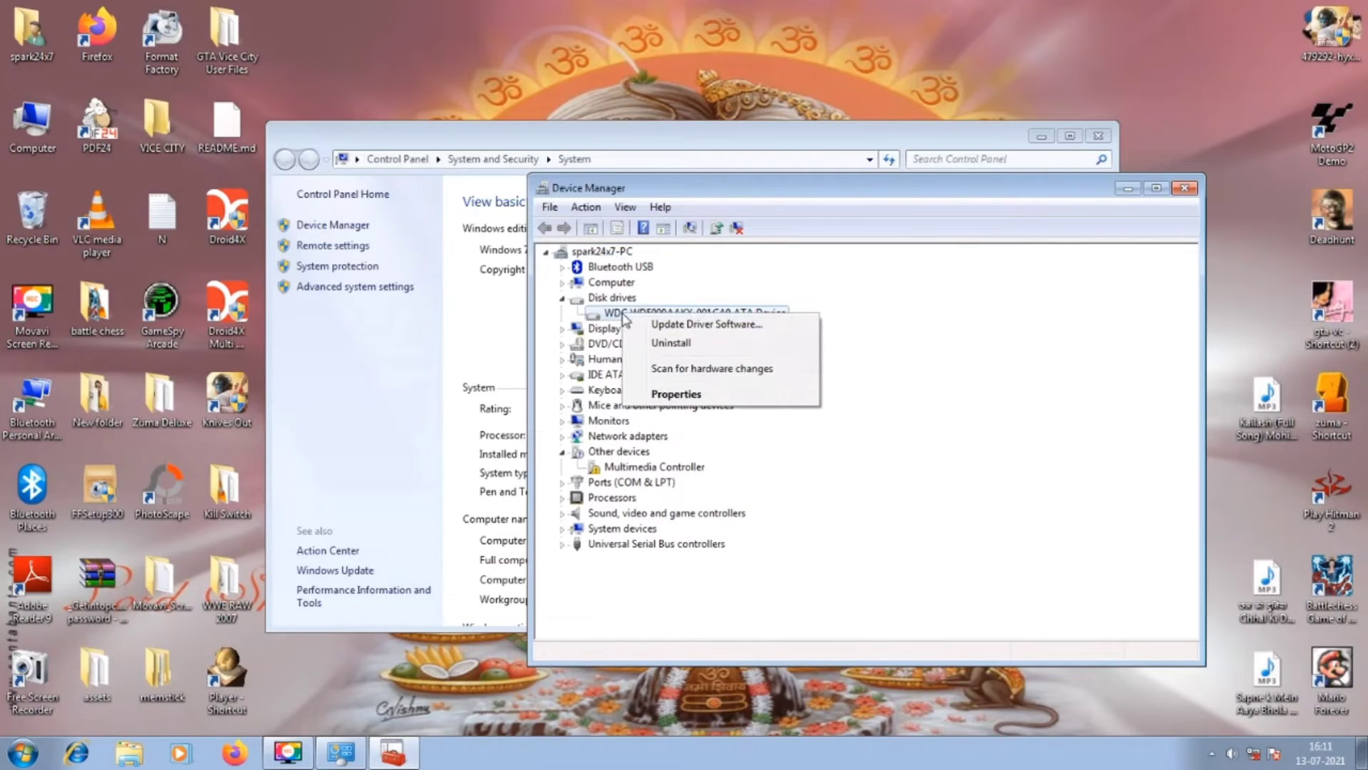
pyautogui.click(1186, 187)
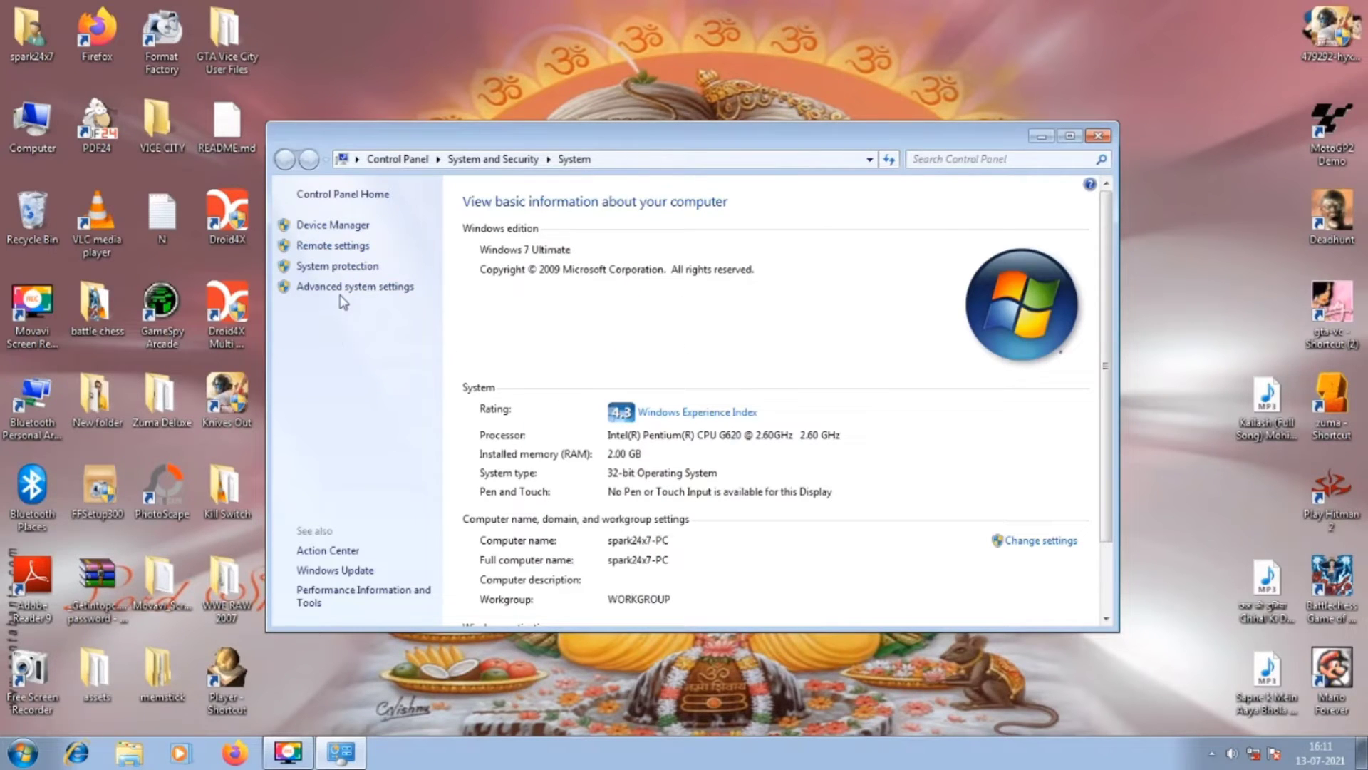
# View the System Protection and Remote settings in System Properties, and close the System window.
pyautogui.click(341, 268)
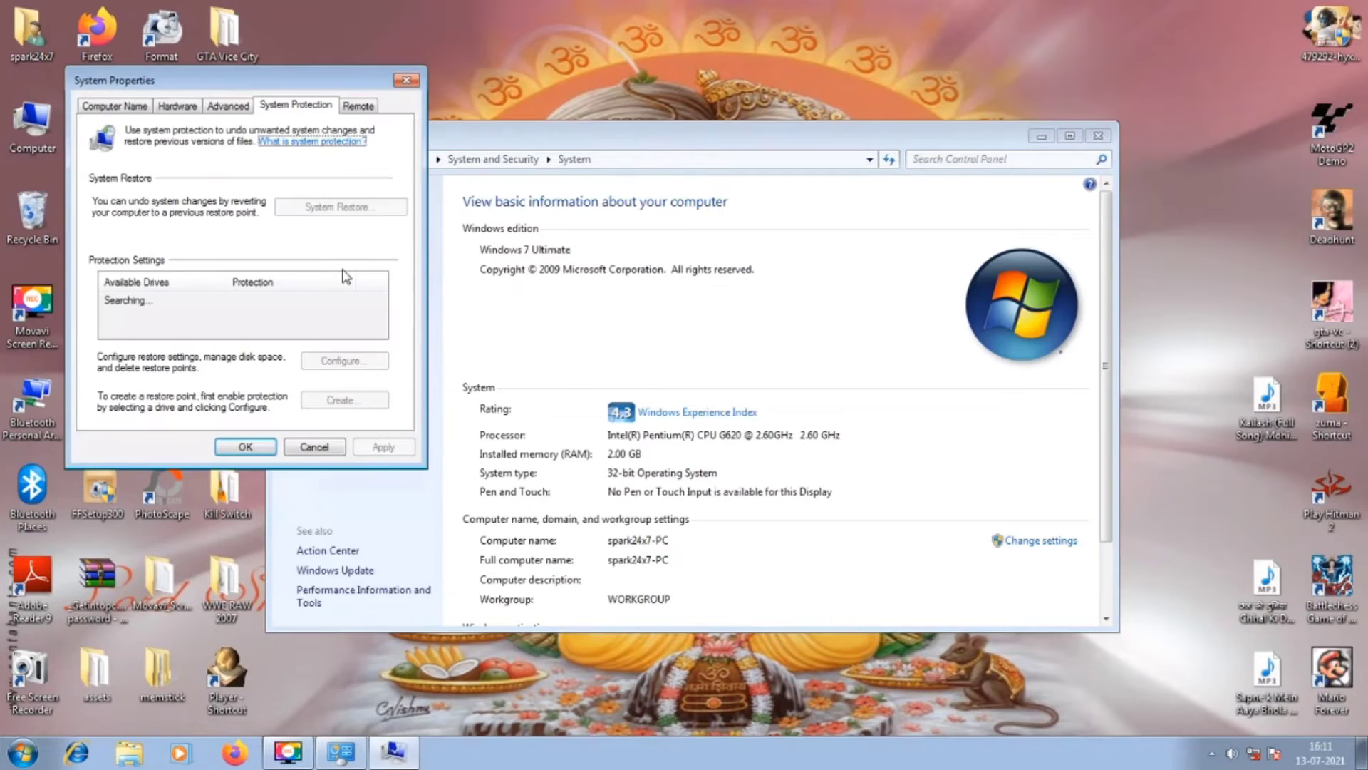
pyautogui.click(406, 80)
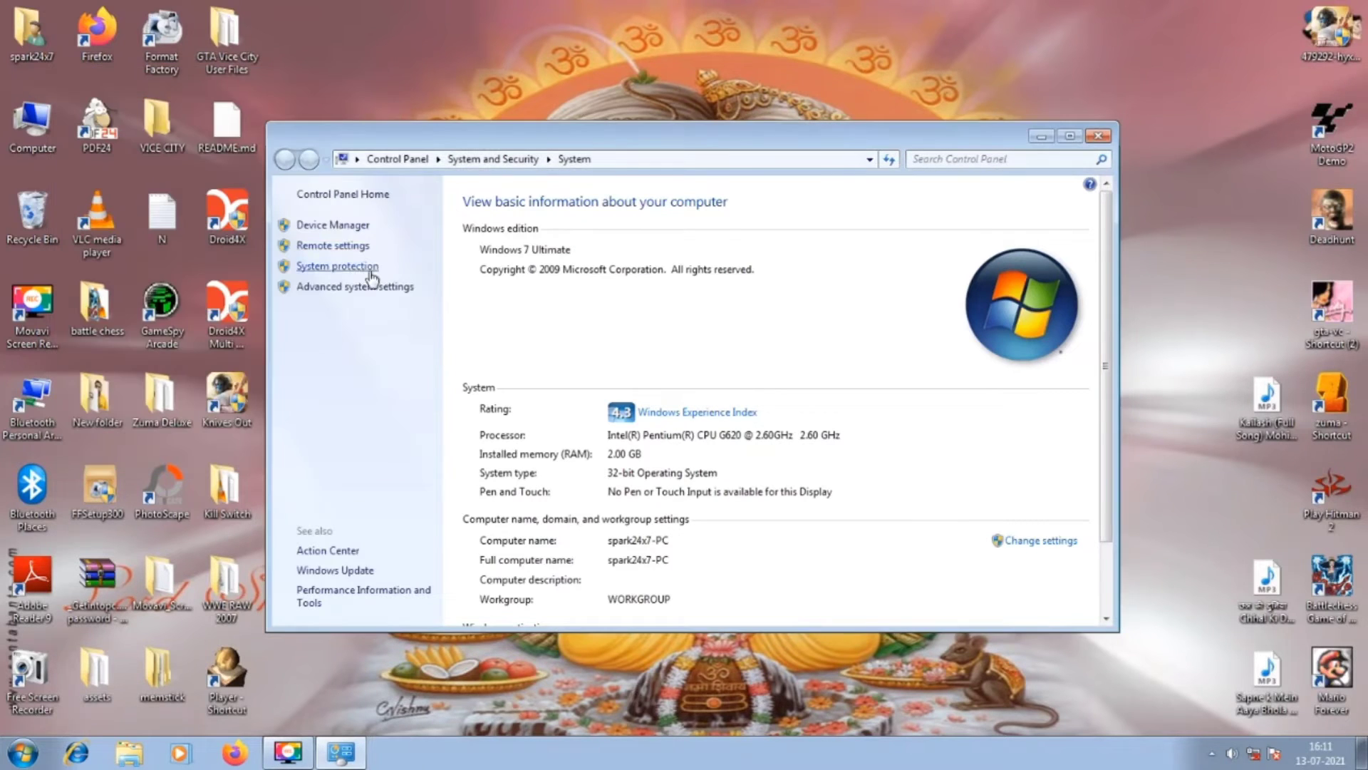
pyautogui.click(329, 247)
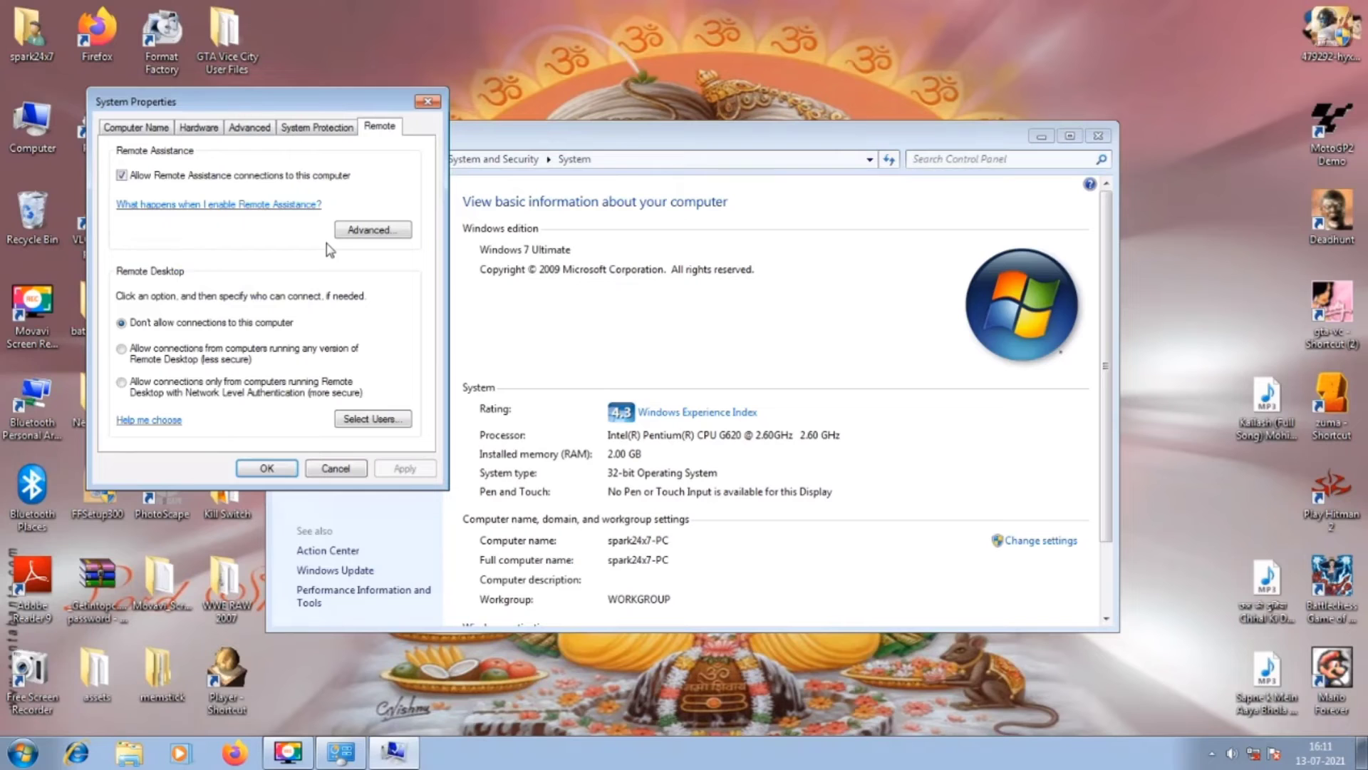
pyautogui.click(428, 101)
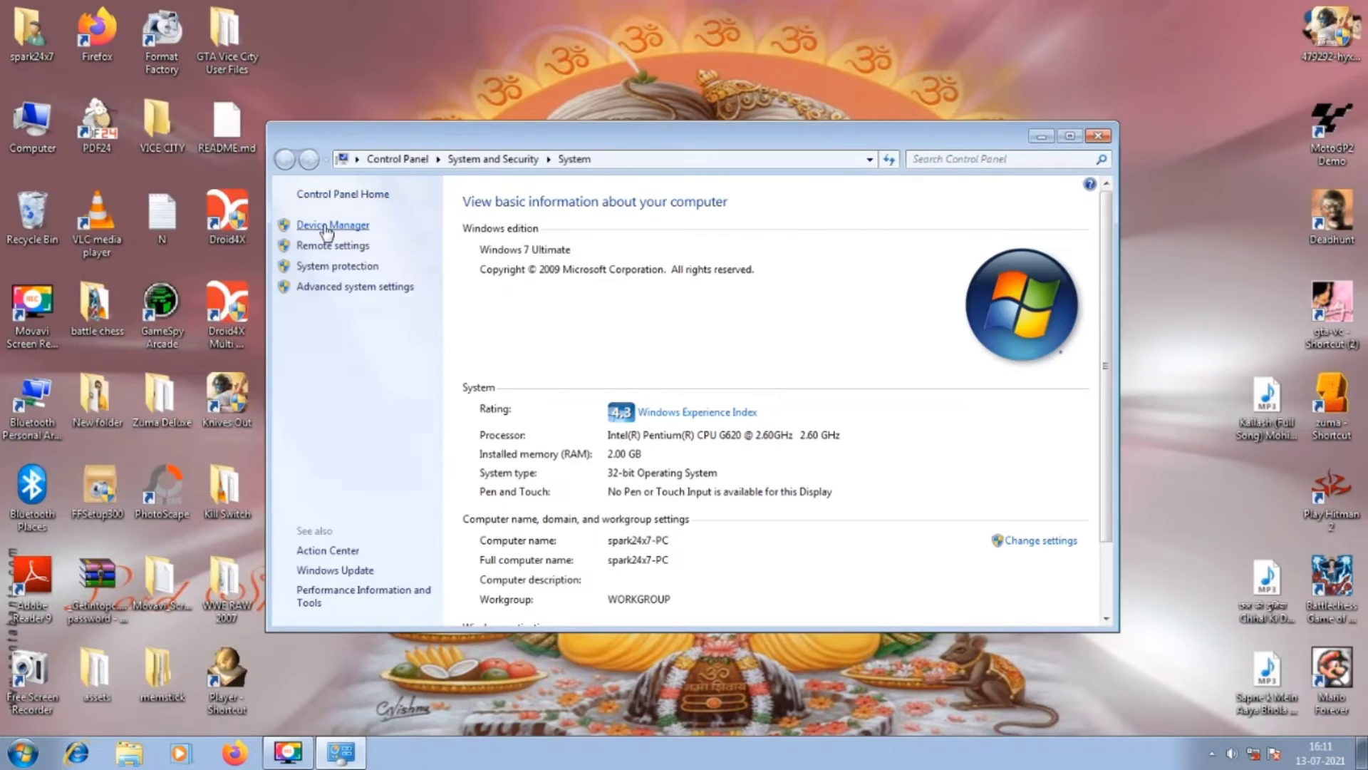
pyautogui.click(1098, 138)
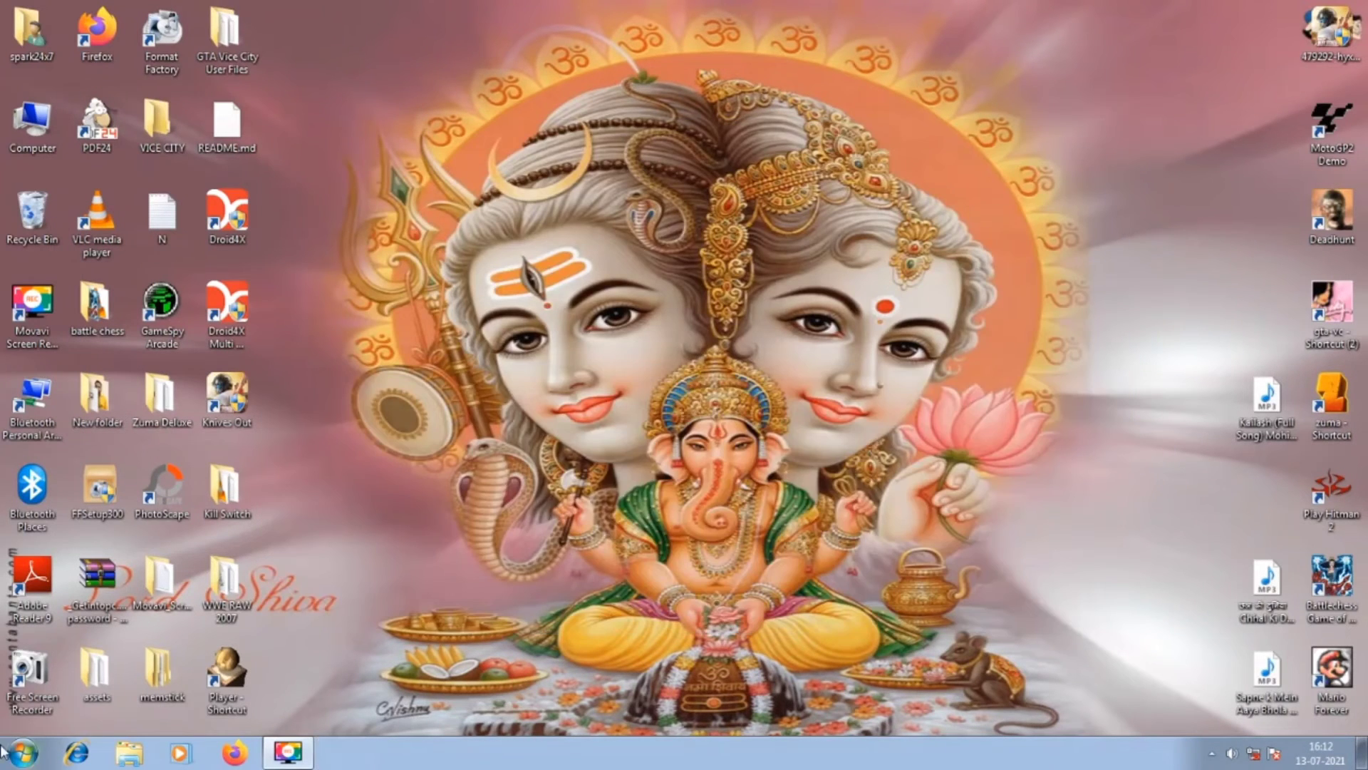
# Open the Control Panel, look at its items as small icons, return to the category view and close it.
pyautogui.click(21, 757)
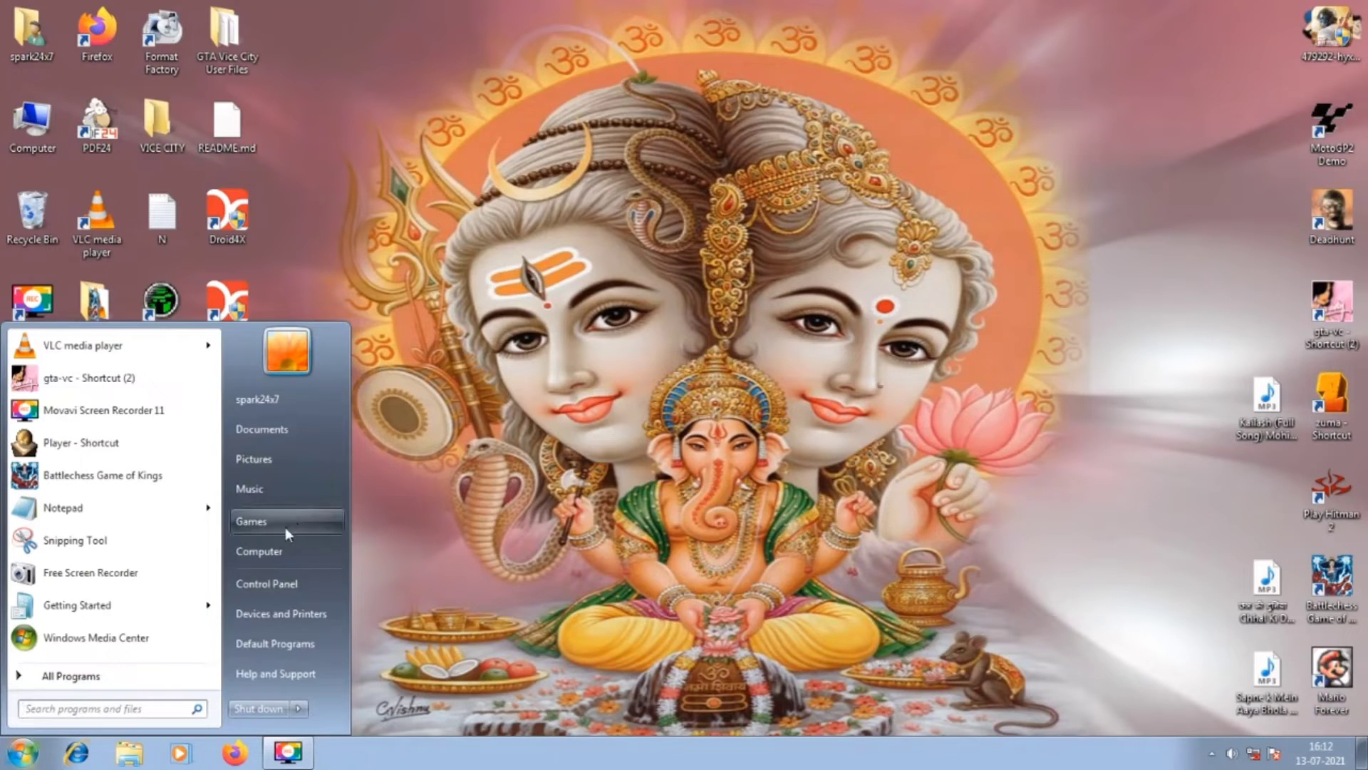
pyautogui.click(288, 585)
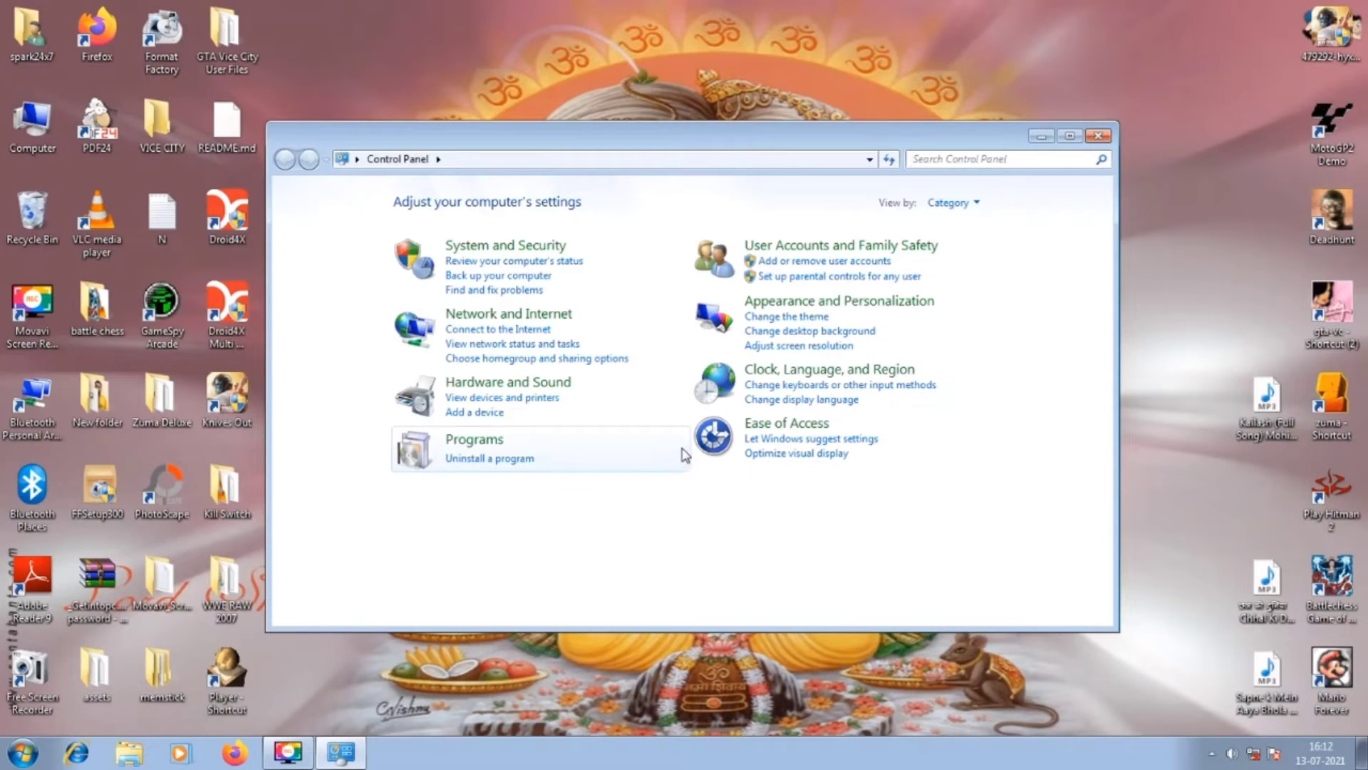
pyautogui.click(971, 203)
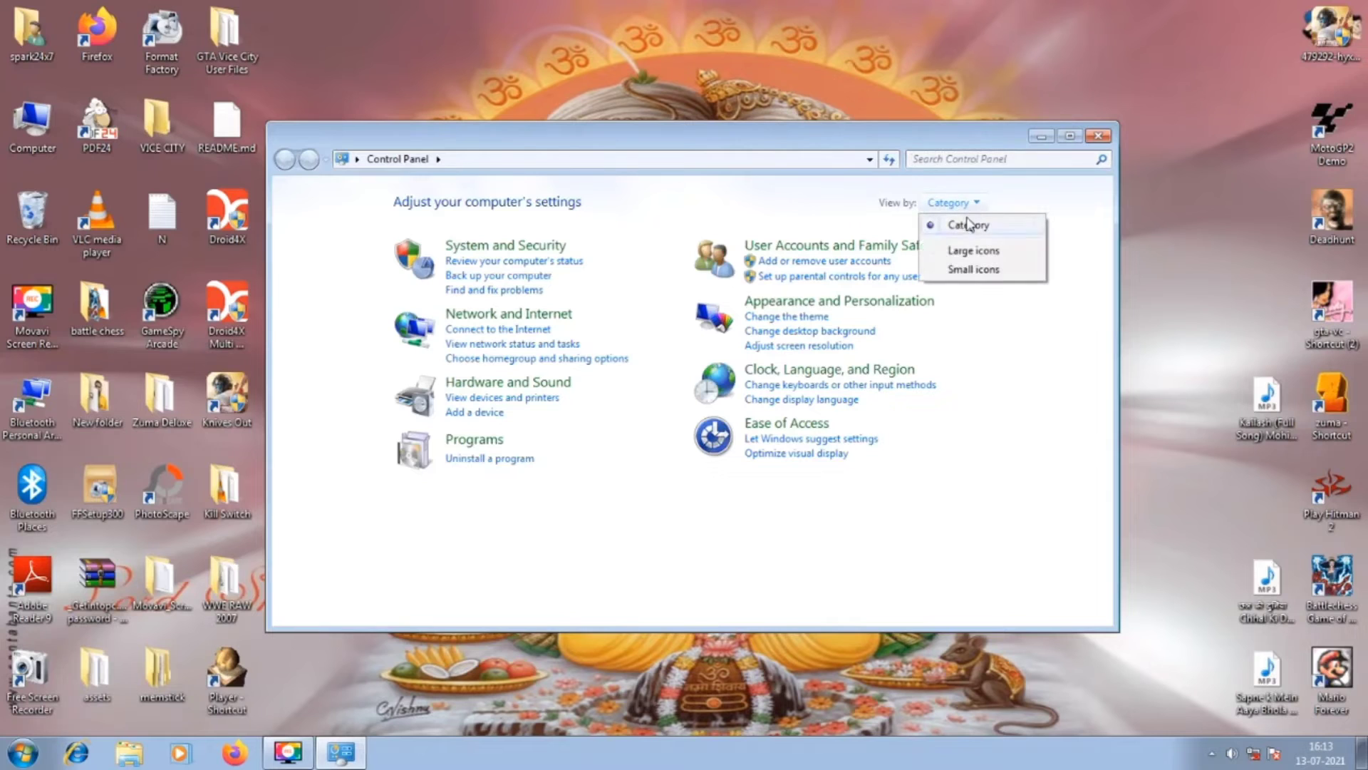
pyautogui.click(972, 270)
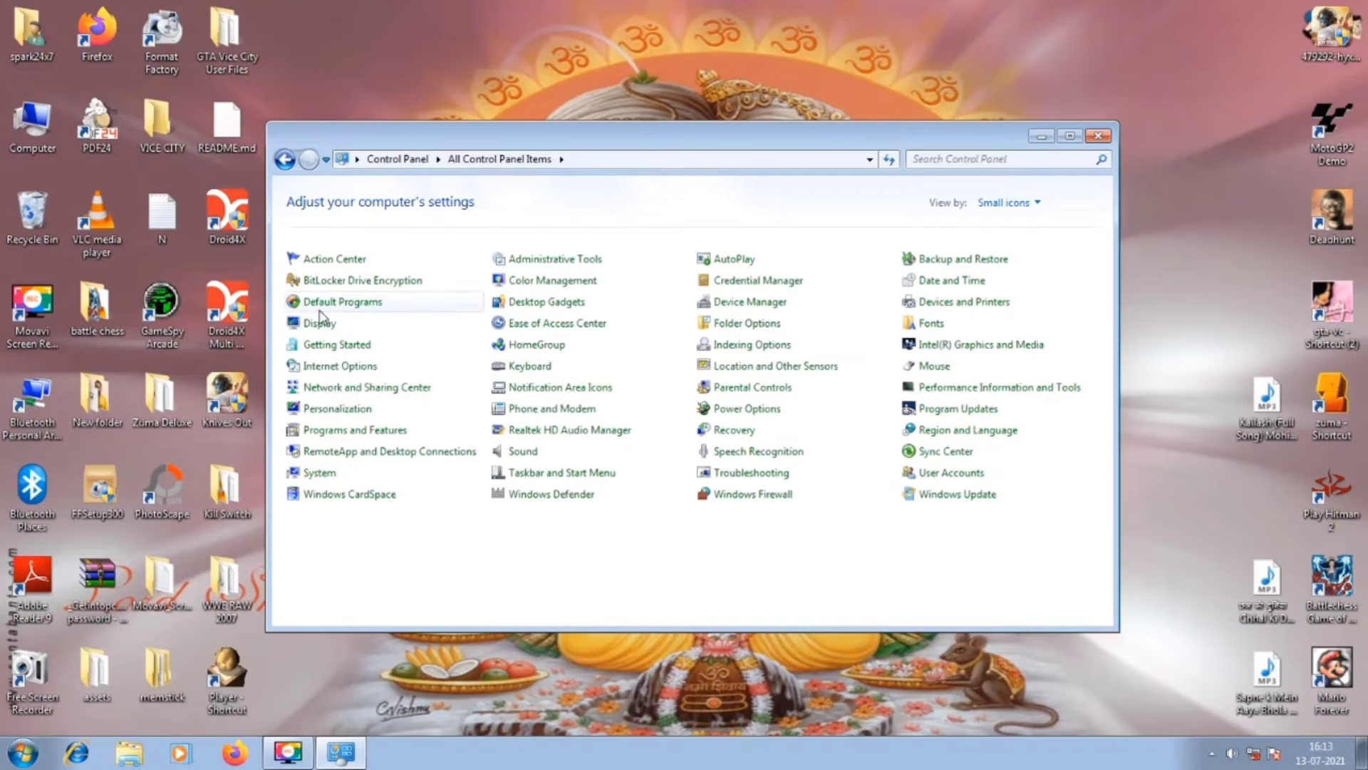
pyautogui.click(285, 159)
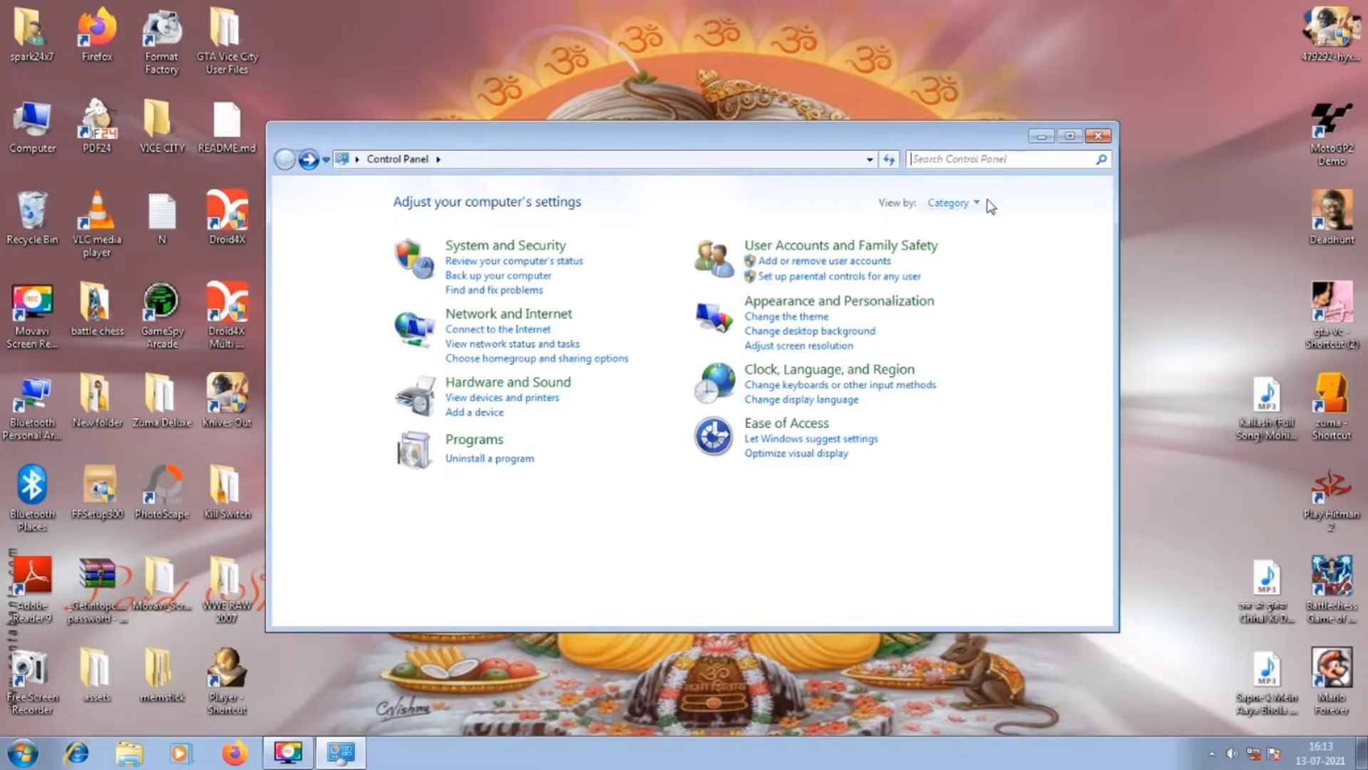
pyautogui.click(1098, 135)
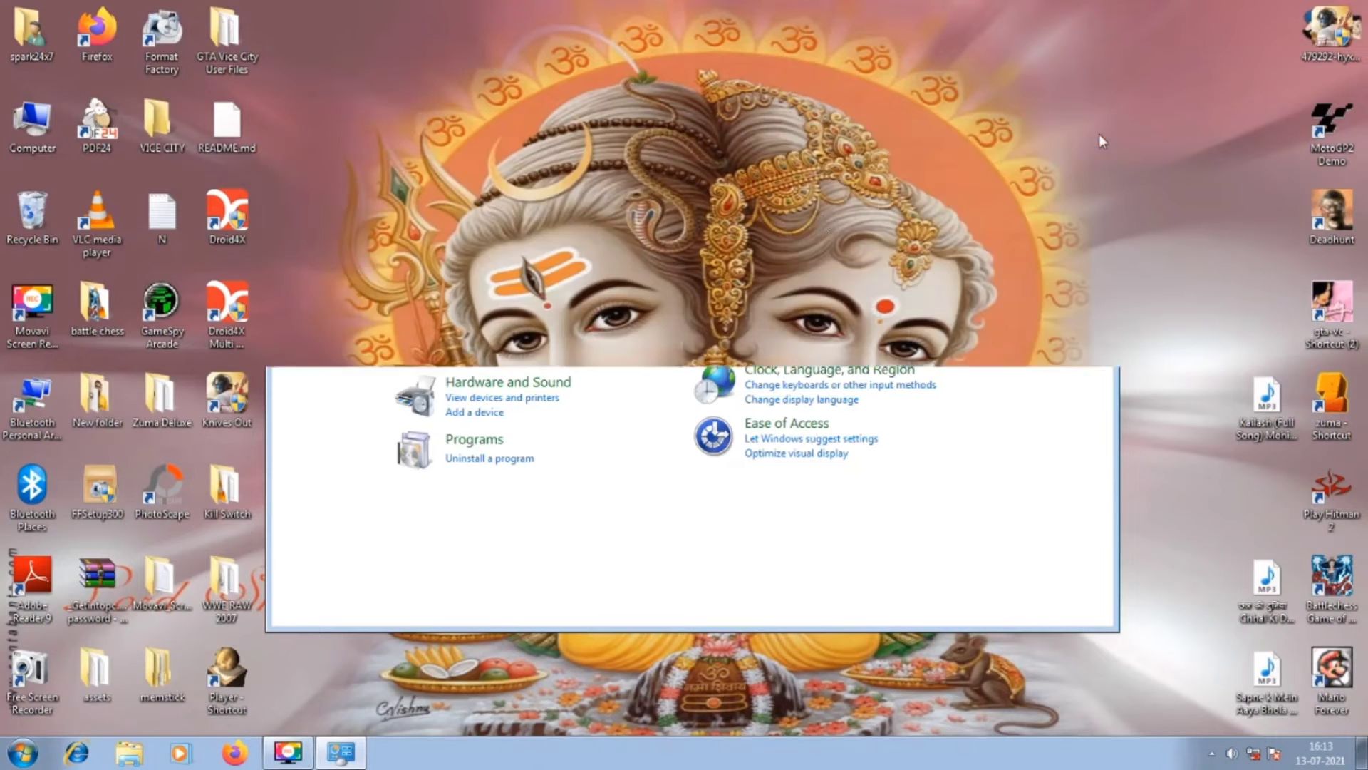
# Open Computer Management for this computer and show Disk Management from Storage in a maximized window.
pyautogui.rightClick(44, 117)
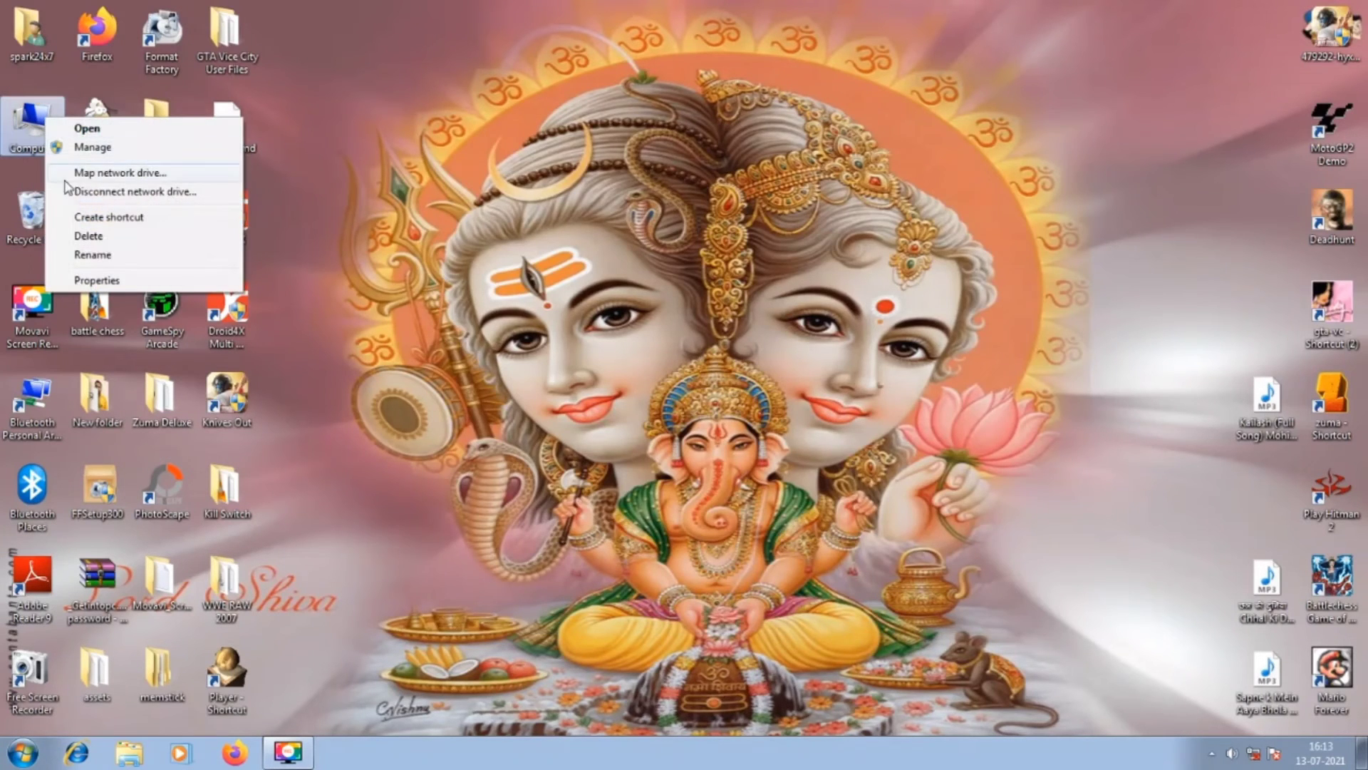
pyautogui.click(104, 149)
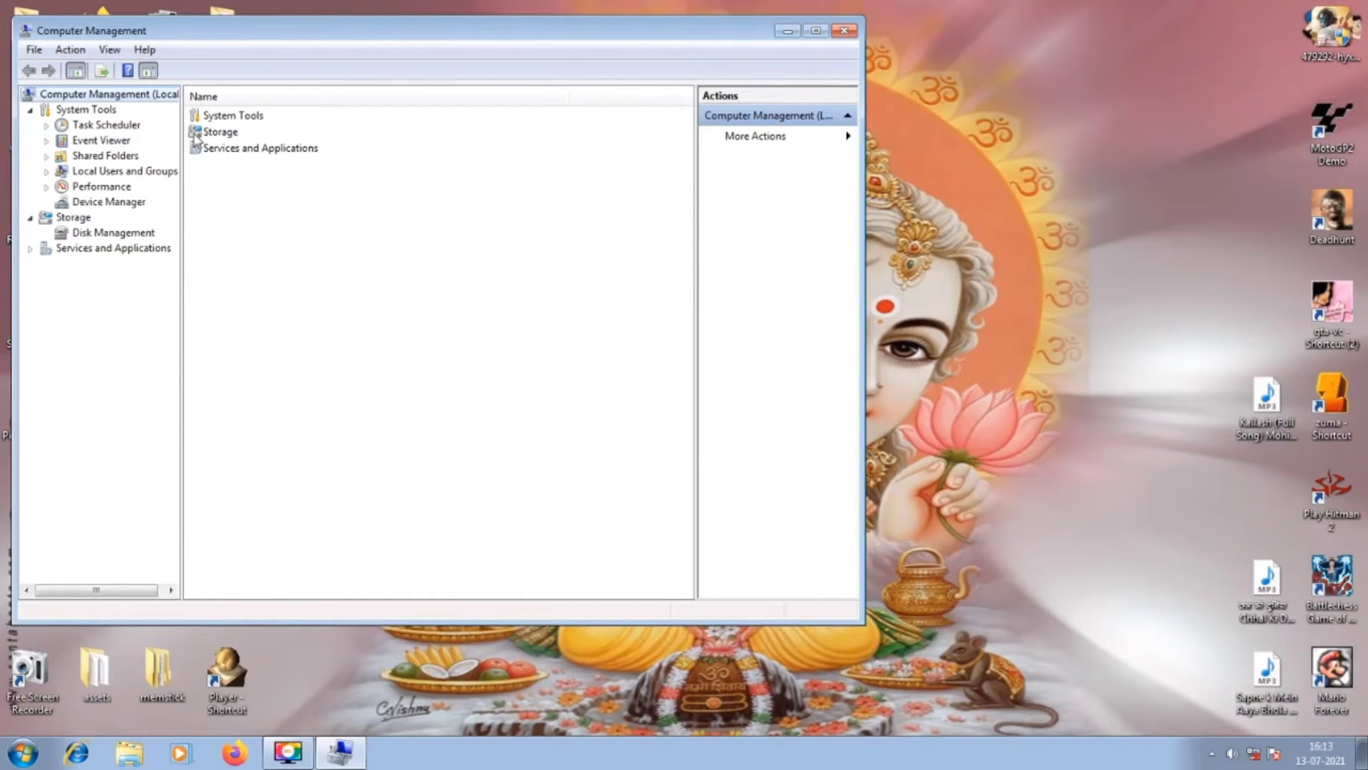
pyautogui.click(218, 133)
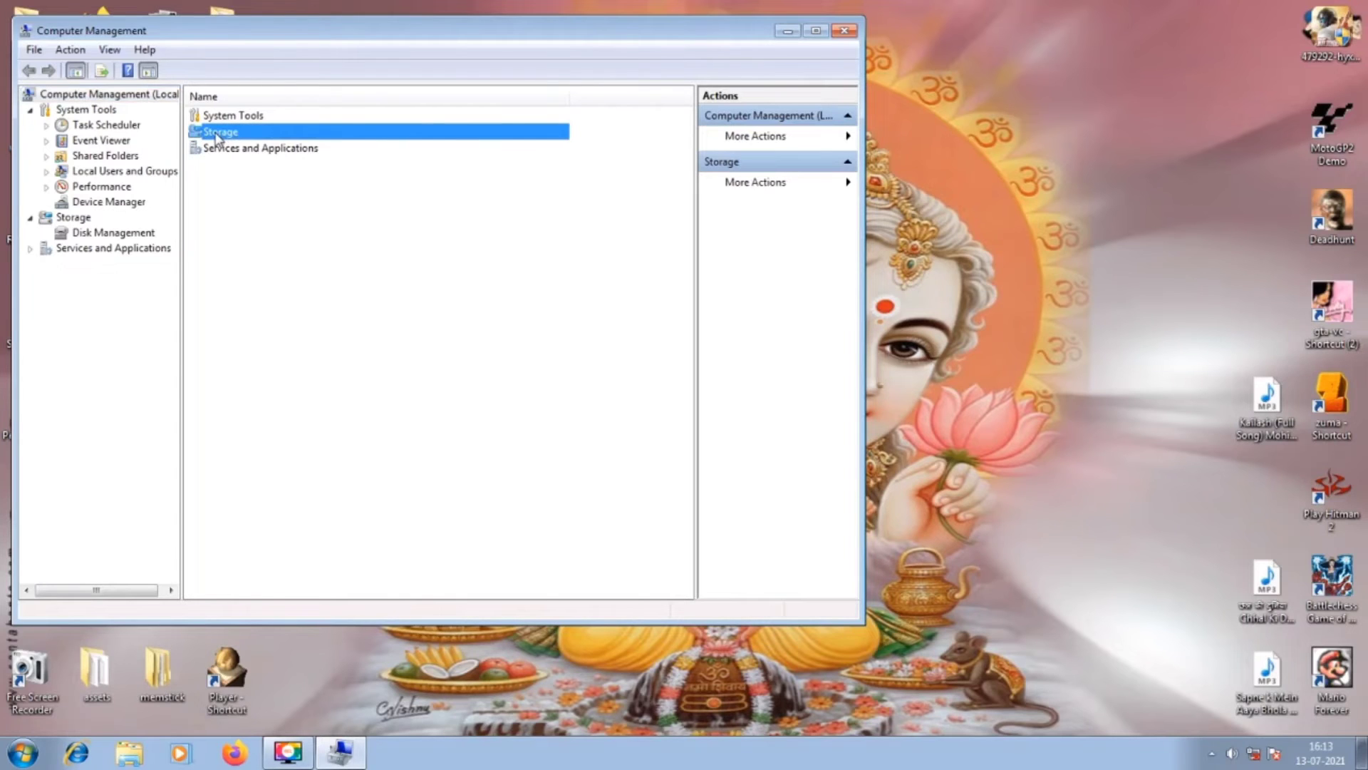
pyautogui.doubleClick(217, 134)
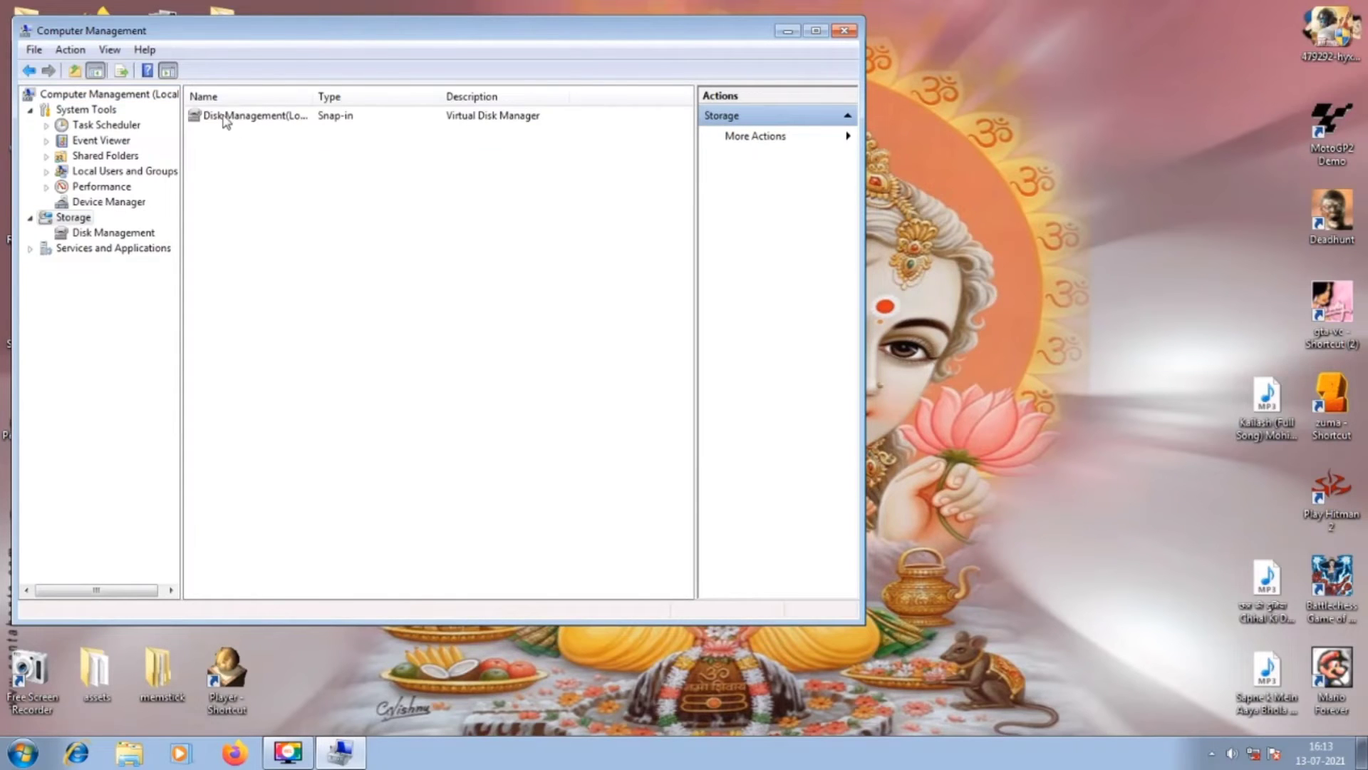
pyautogui.doubleClick(220, 117)
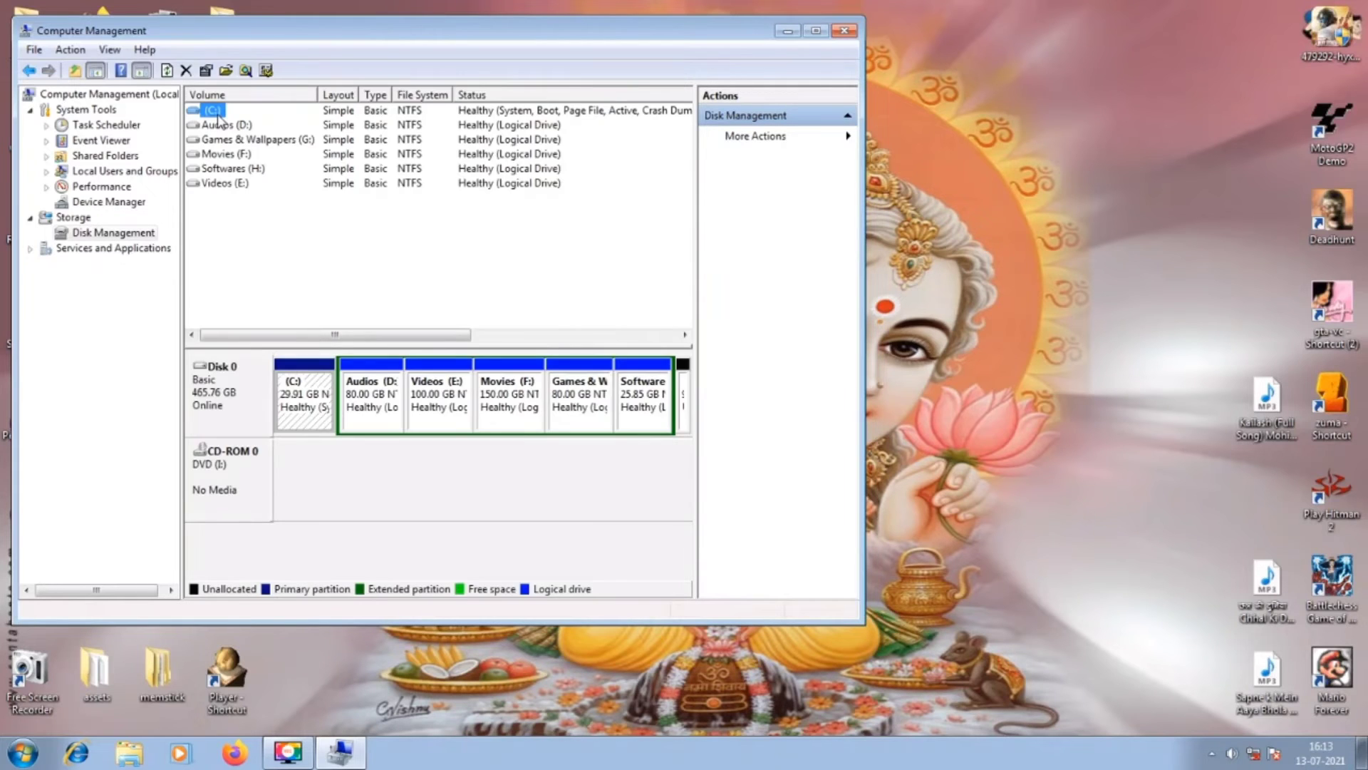
pyautogui.click(812, 32)
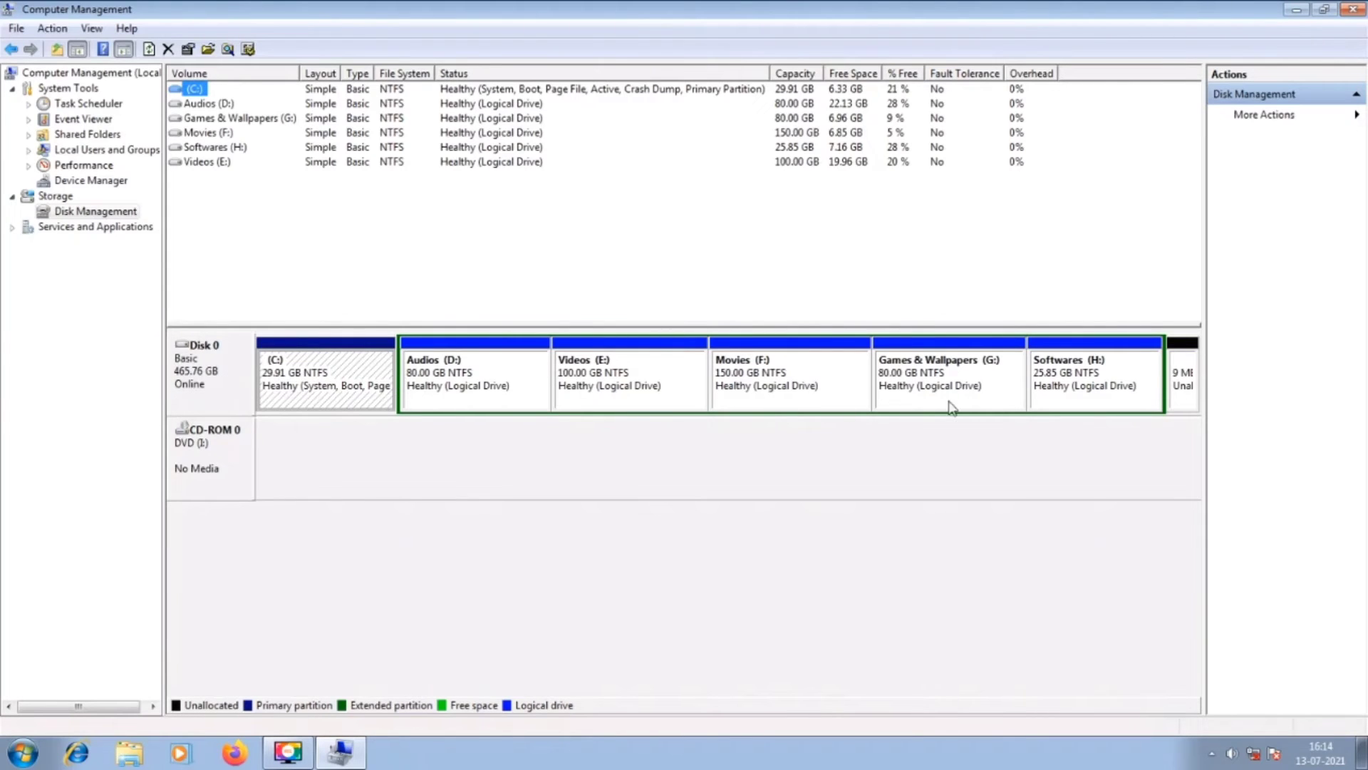
# Go through the partitions of Disk 0 one by one, up to the unallocated space at its end.
pyautogui.click(1014, 388)
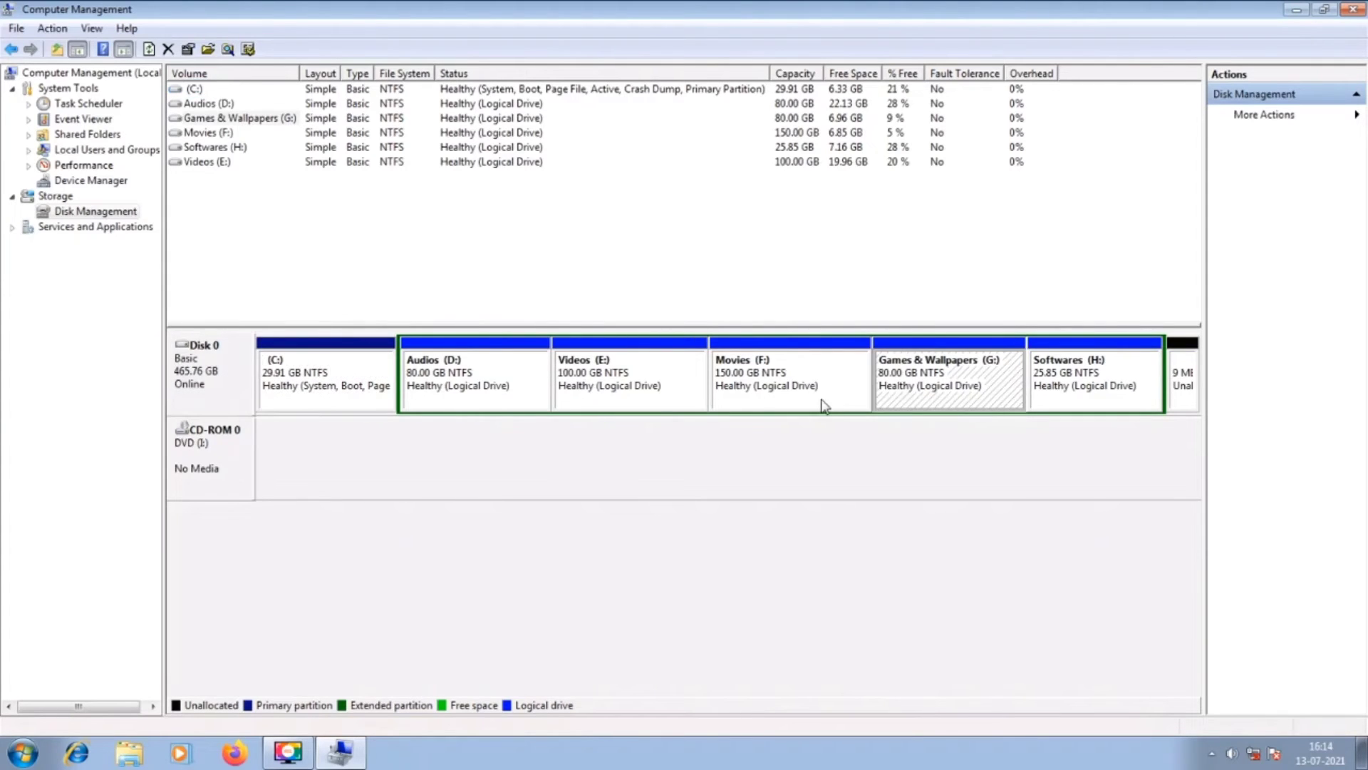
pyautogui.click(1166, 378)
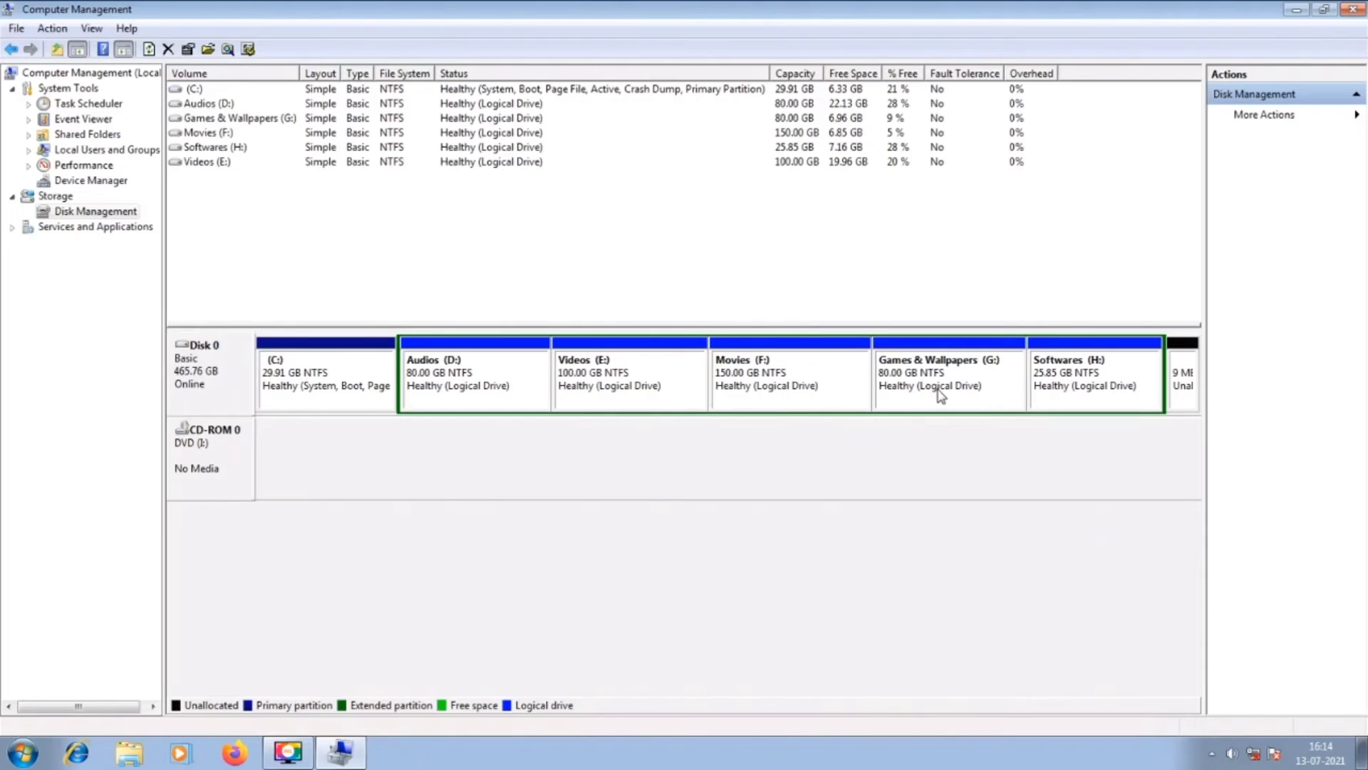
pyautogui.press('Right')
pyautogui.press('Right')
pyautogui.press('Right')
pyautogui.press('Right')
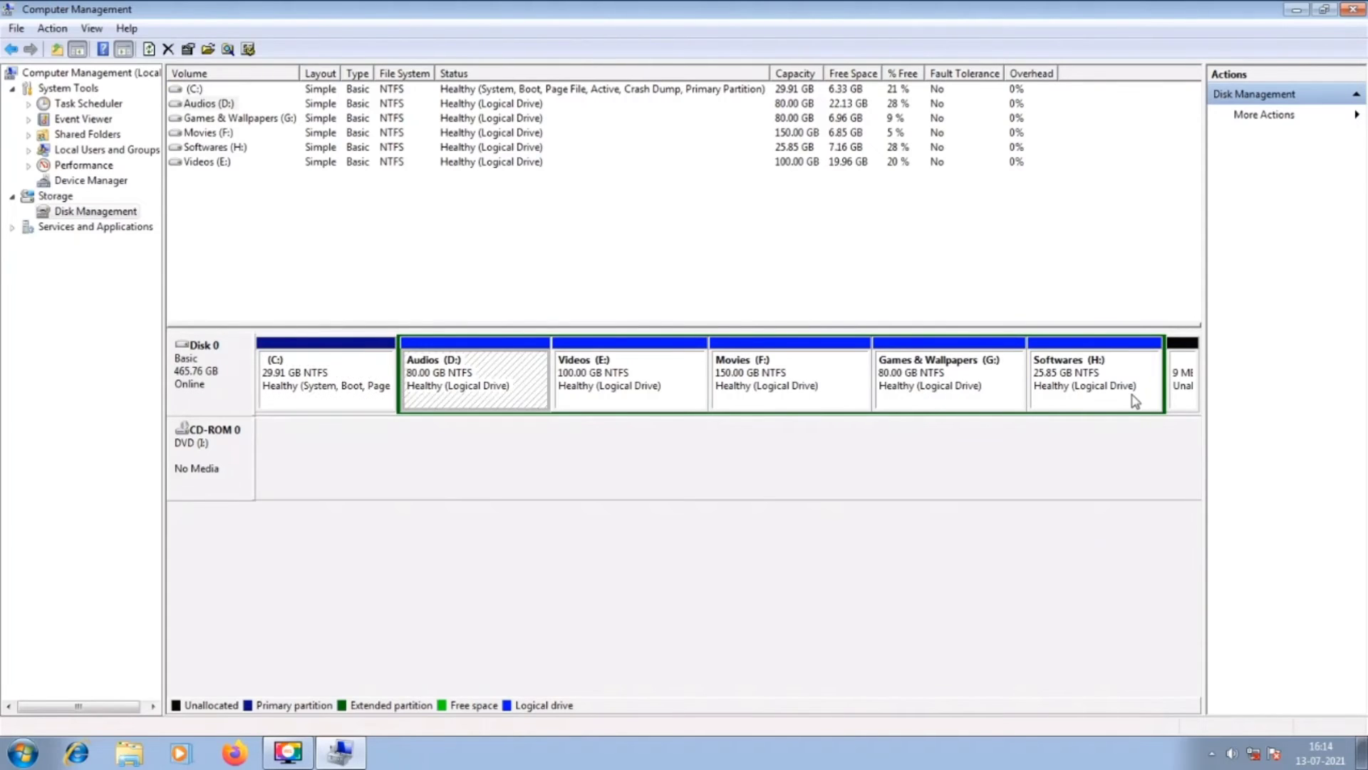
pyautogui.press('Right')
pyautogui.press('Right')
pyautogui.press('Right')
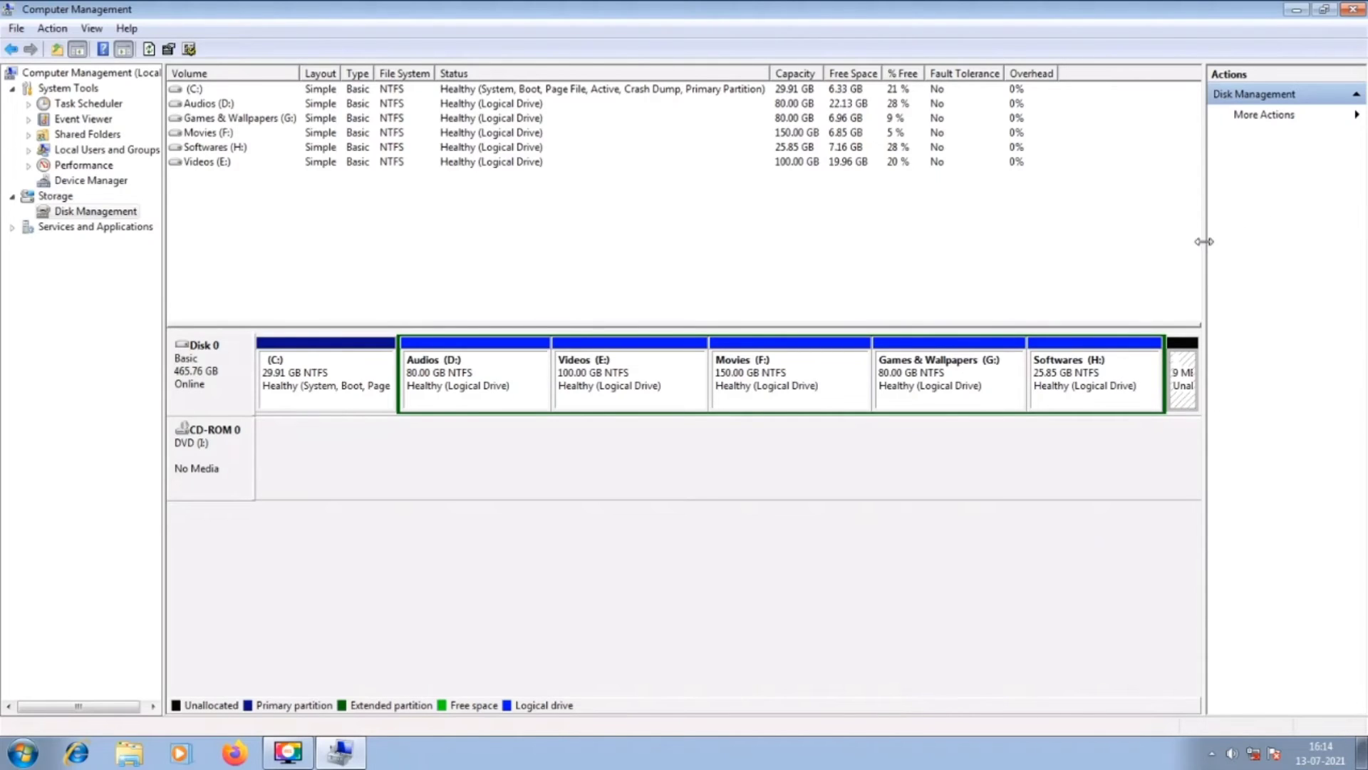
# Widen the Disk Management view by narrowing the Actions pane and console tree, and select the unallocated space on Disk 0.
pyautogui.moveTo(1203, 242); pyautogui.dragTo(1362, 369)
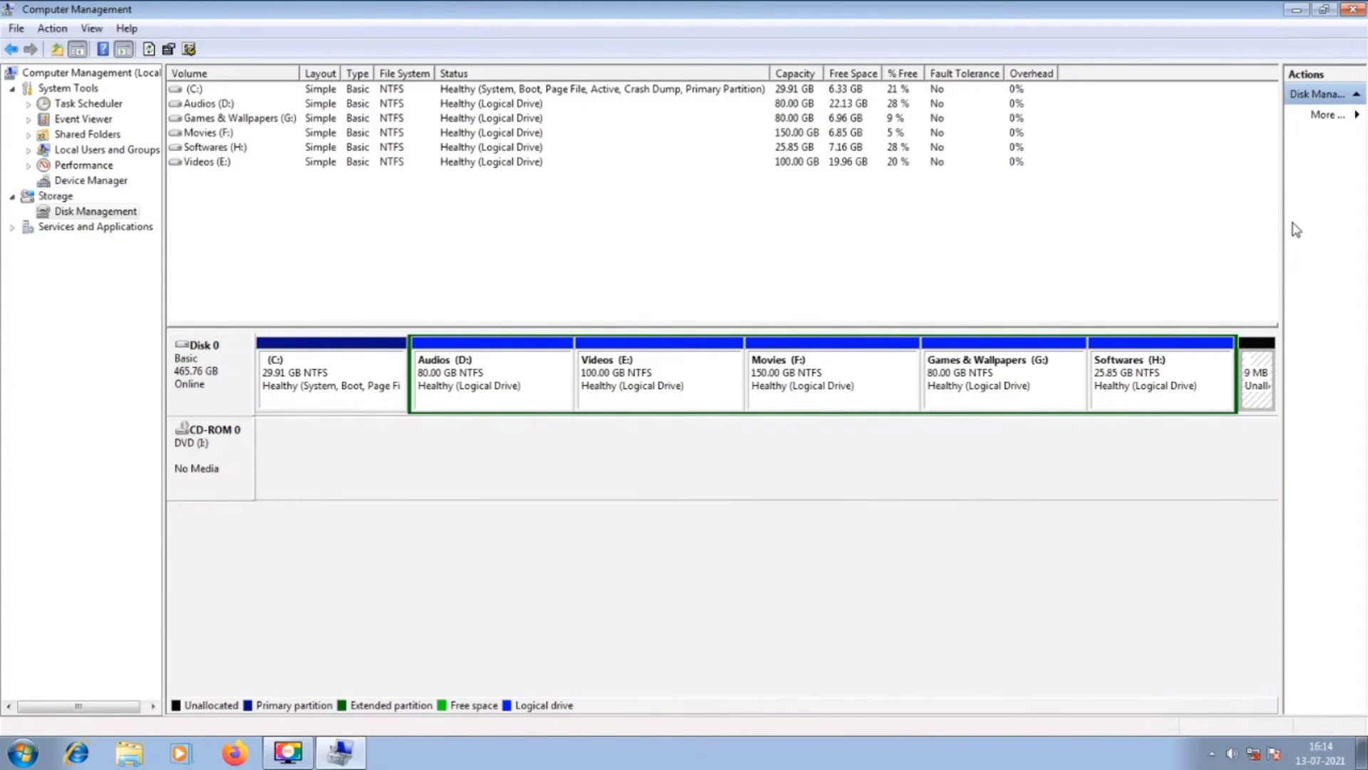
pyautogui.moveTo(1286, 234); pyautogui.dragTo(1129, 240)
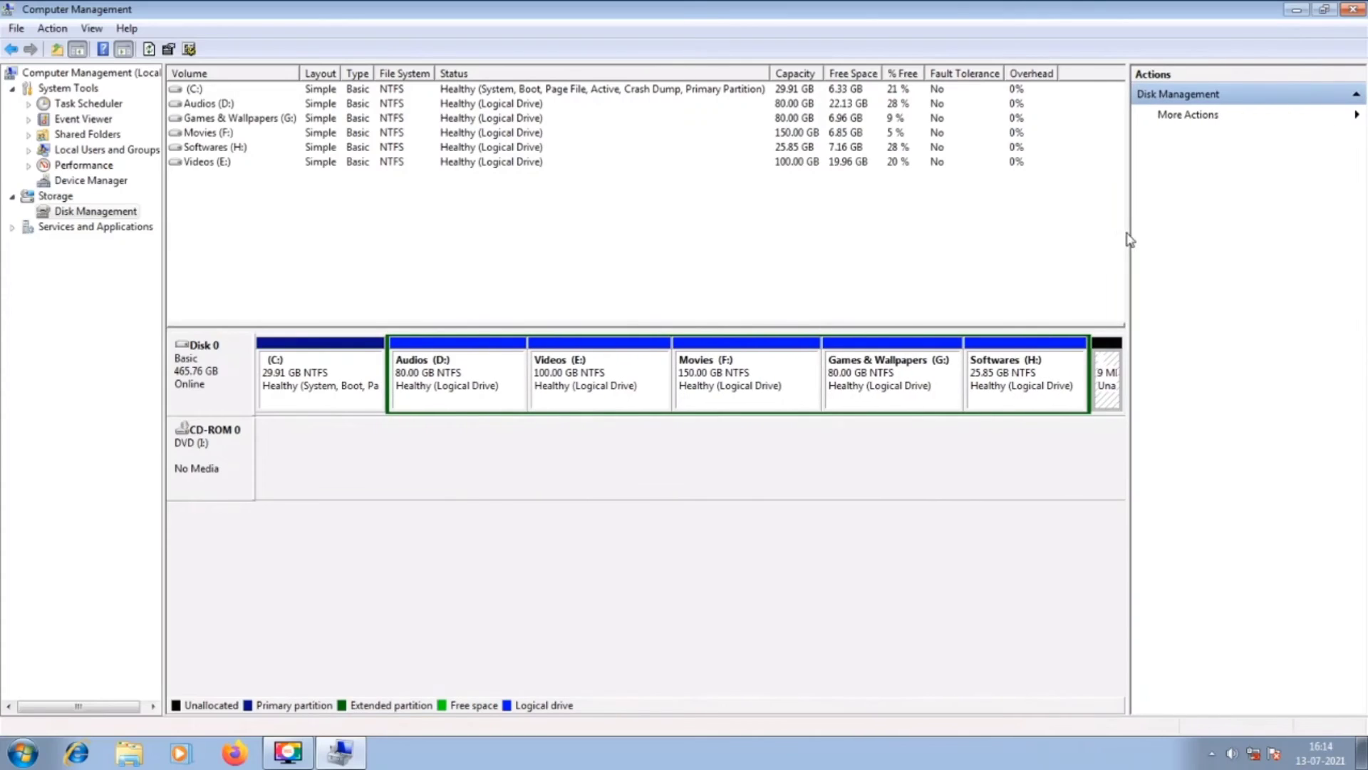
pyautogui.click(830, 313)
pyautogui.moveTo(1008, 324)
pyautogui.mouseDown()
pyautogui.moveTo(981, 324)
pyautogui.moveTo(974, 305)
pyautogui.moveTo(977, 324)
pyautogui.moveTo(1021, 327)
pyautogui.mouseUp()
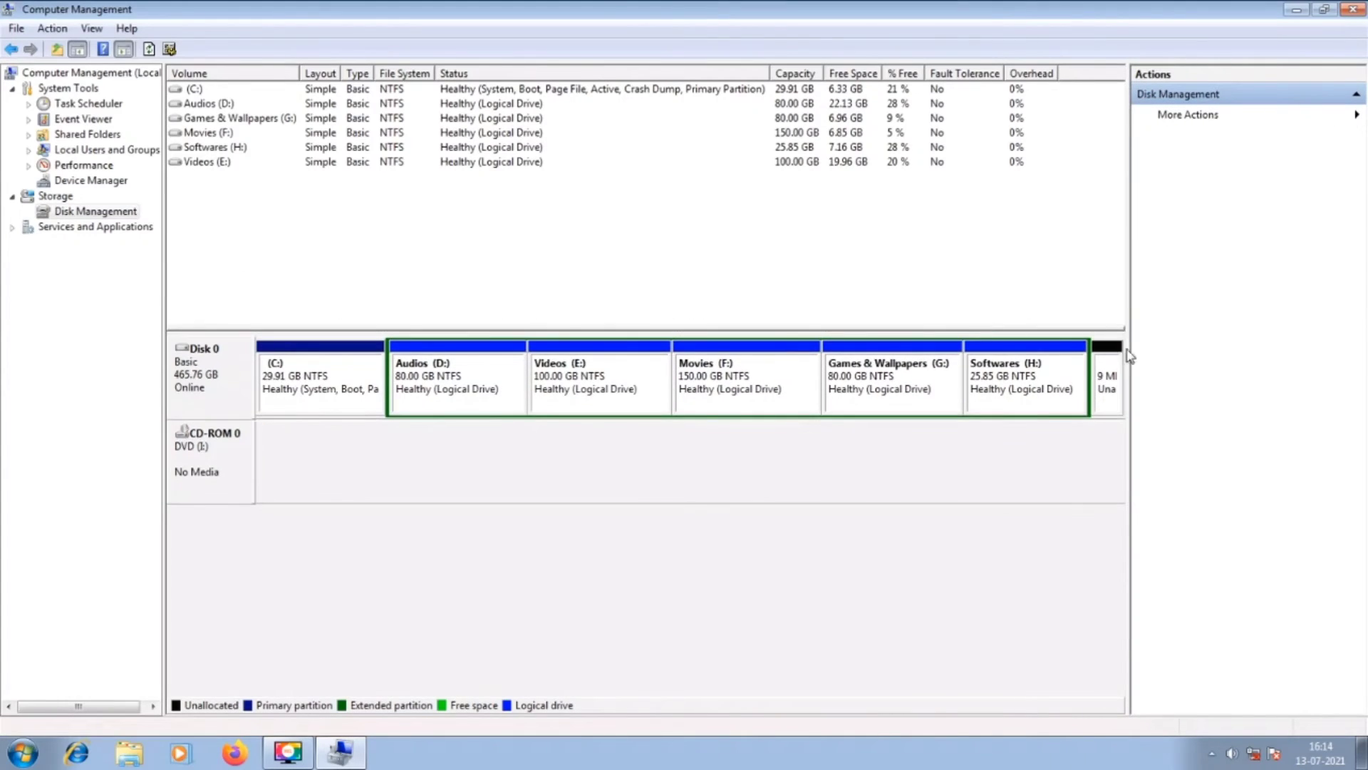
pyautogui.moveTo(1127, 343); pyautogui.dragTo(1294, 340)
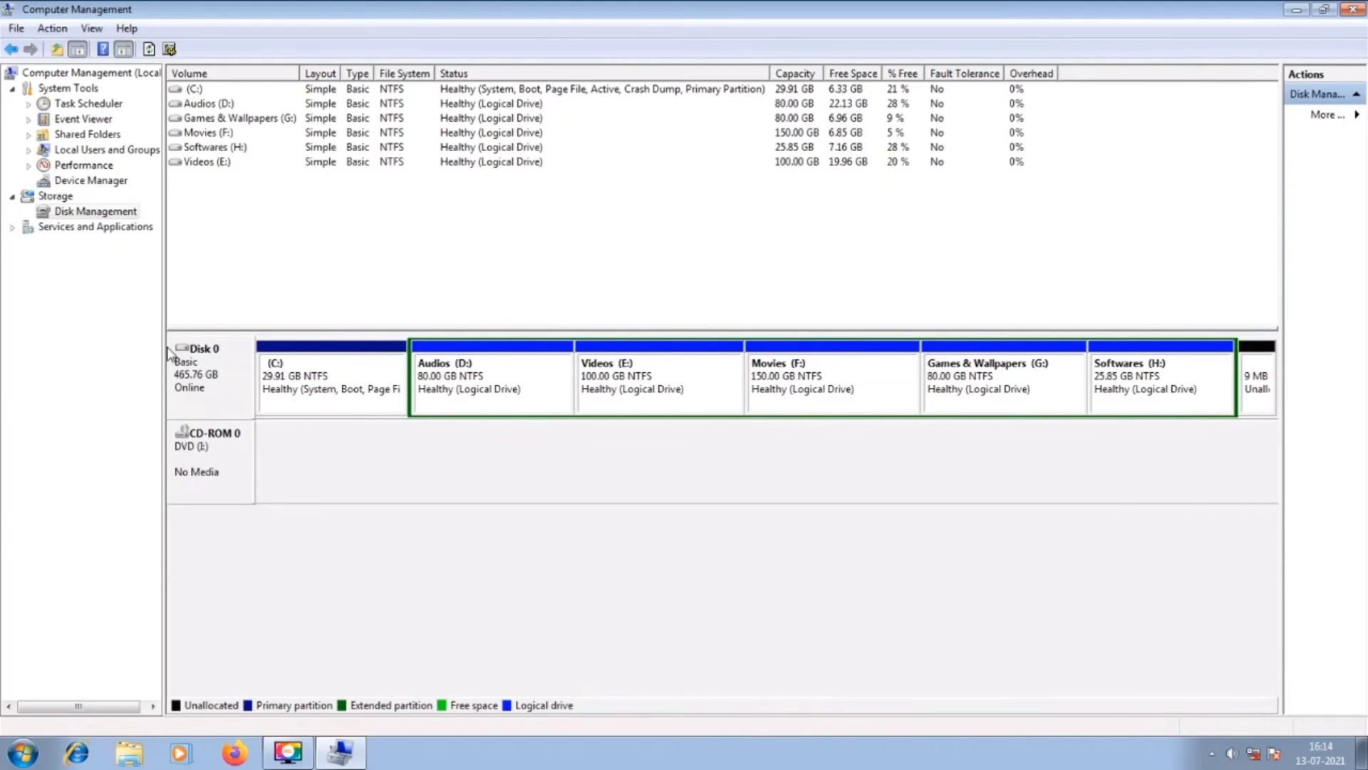
pyautogui.moveTo(164, 369); pyautogui.dragTo(87, 385)
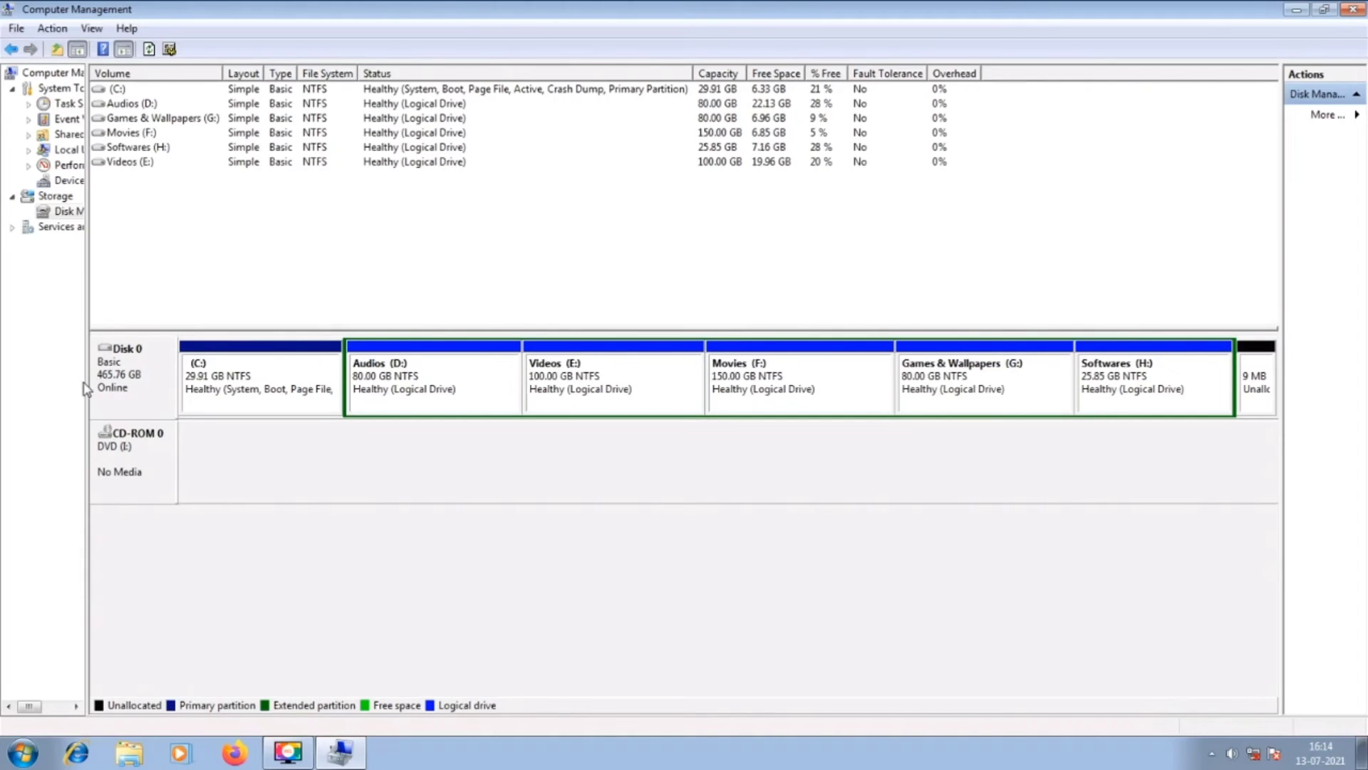
pyautogui.moveTo(87, 380); pyautogui.dragTo(152, 390)
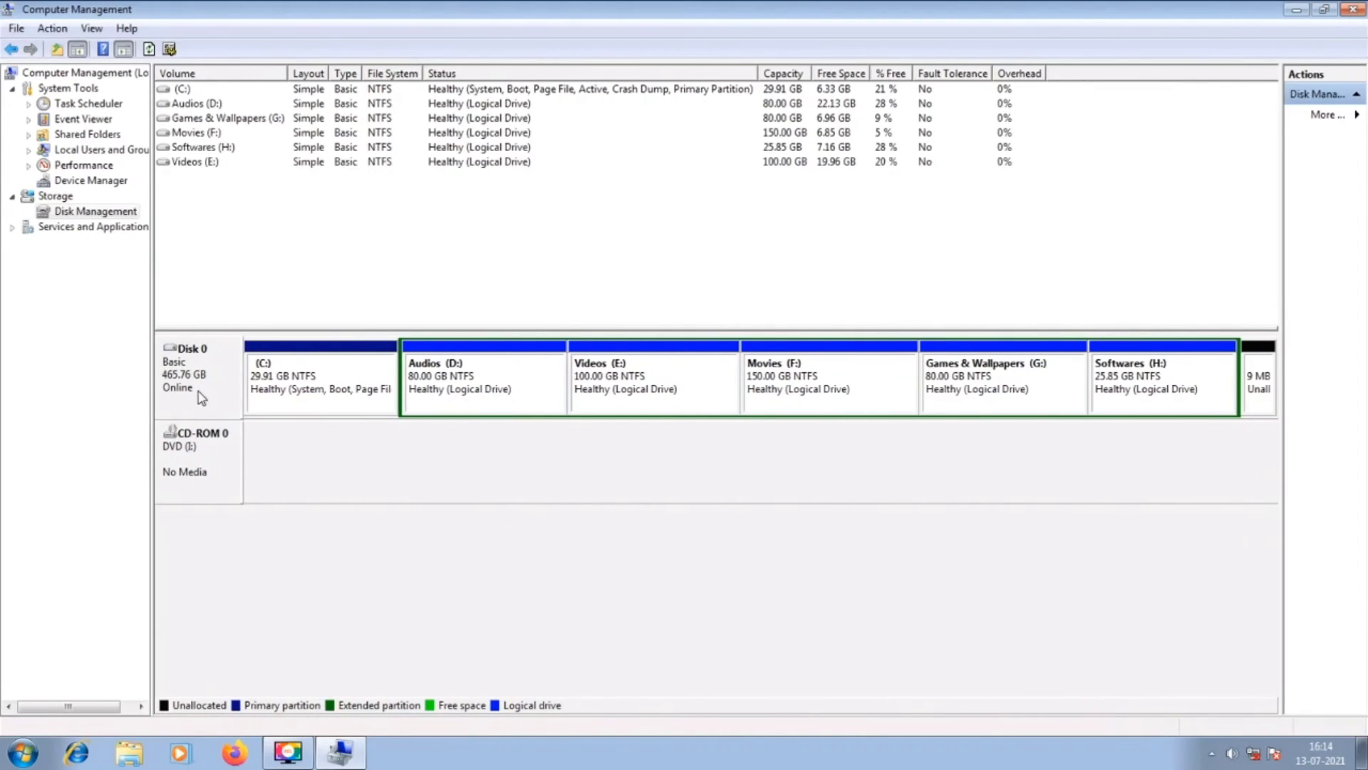
pyautogui.click(1266, 384)
pyautogui.click(1265, 354)
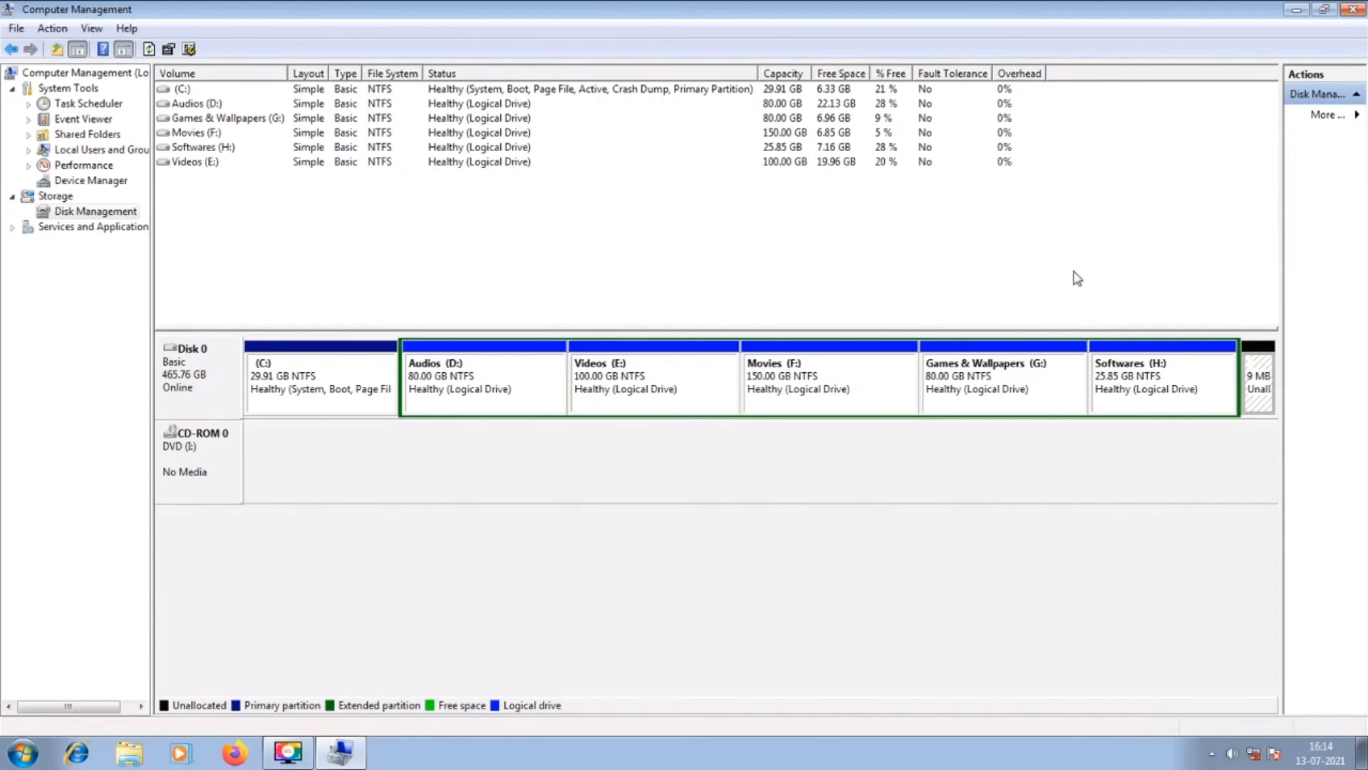
# View the Task Scheduler summary in Computer Management and return to Disk Management under Storage.
pyautogui.click(74, 105)
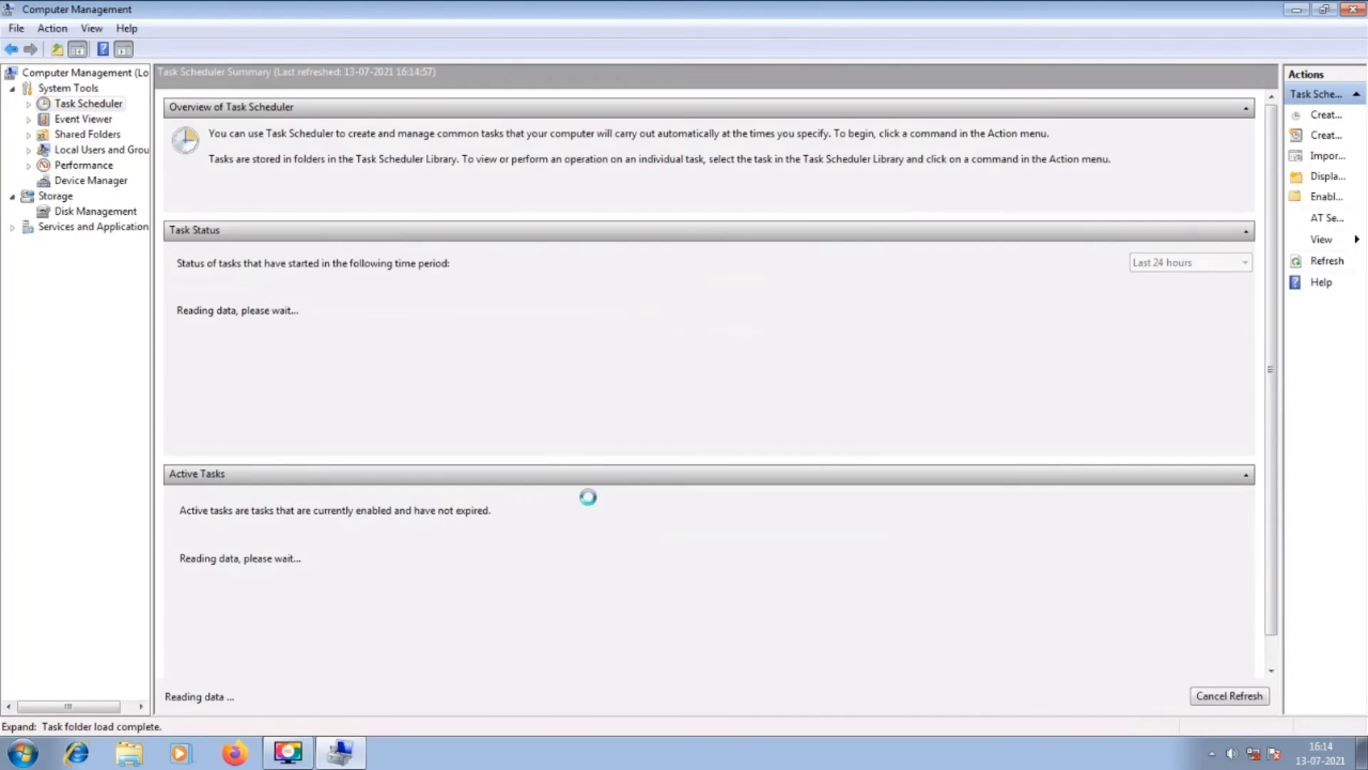
pyautogui.click(57, 198)
pyautogui.click(74, 211)
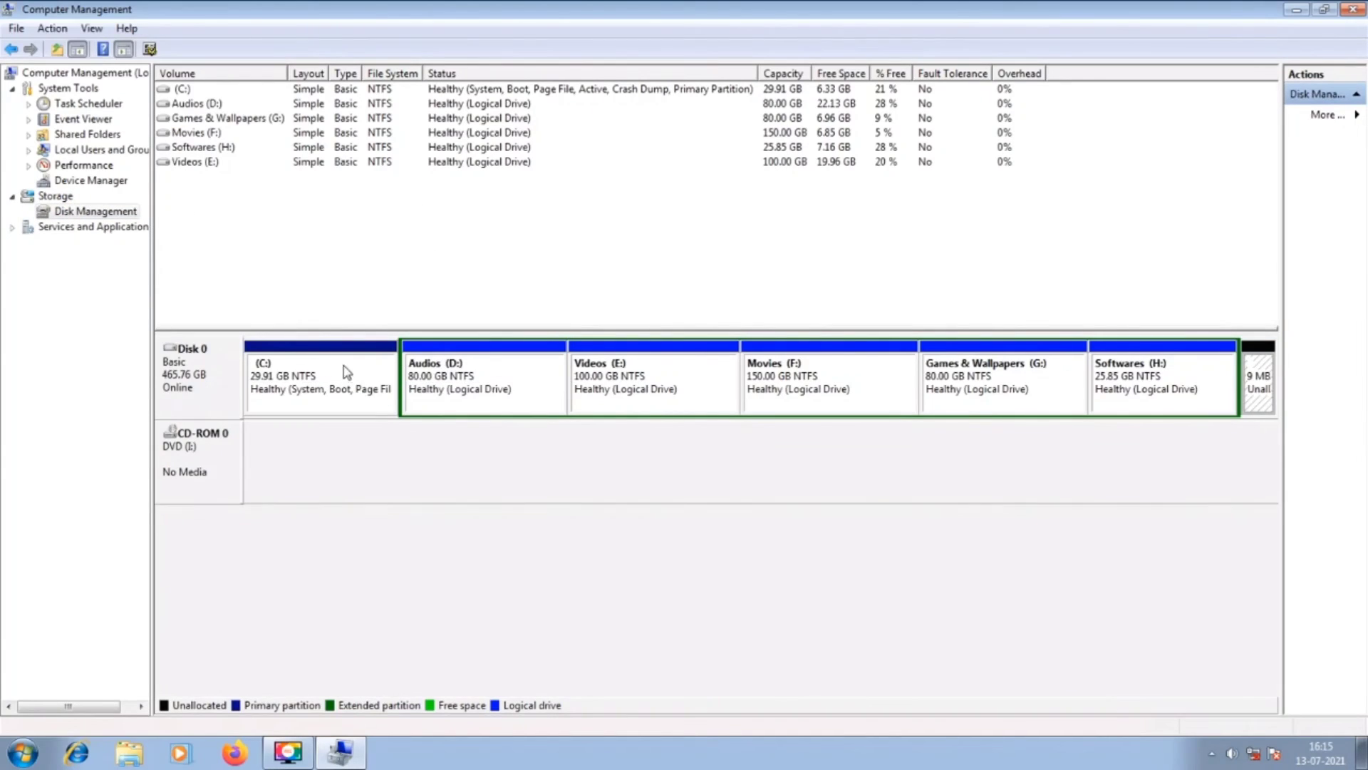
# Compare the volume operations offered for the C: partition with those for the Games & Wallpapers (G:) and Audios (D:) drives.
pyautogui.rightClick(334, 355)
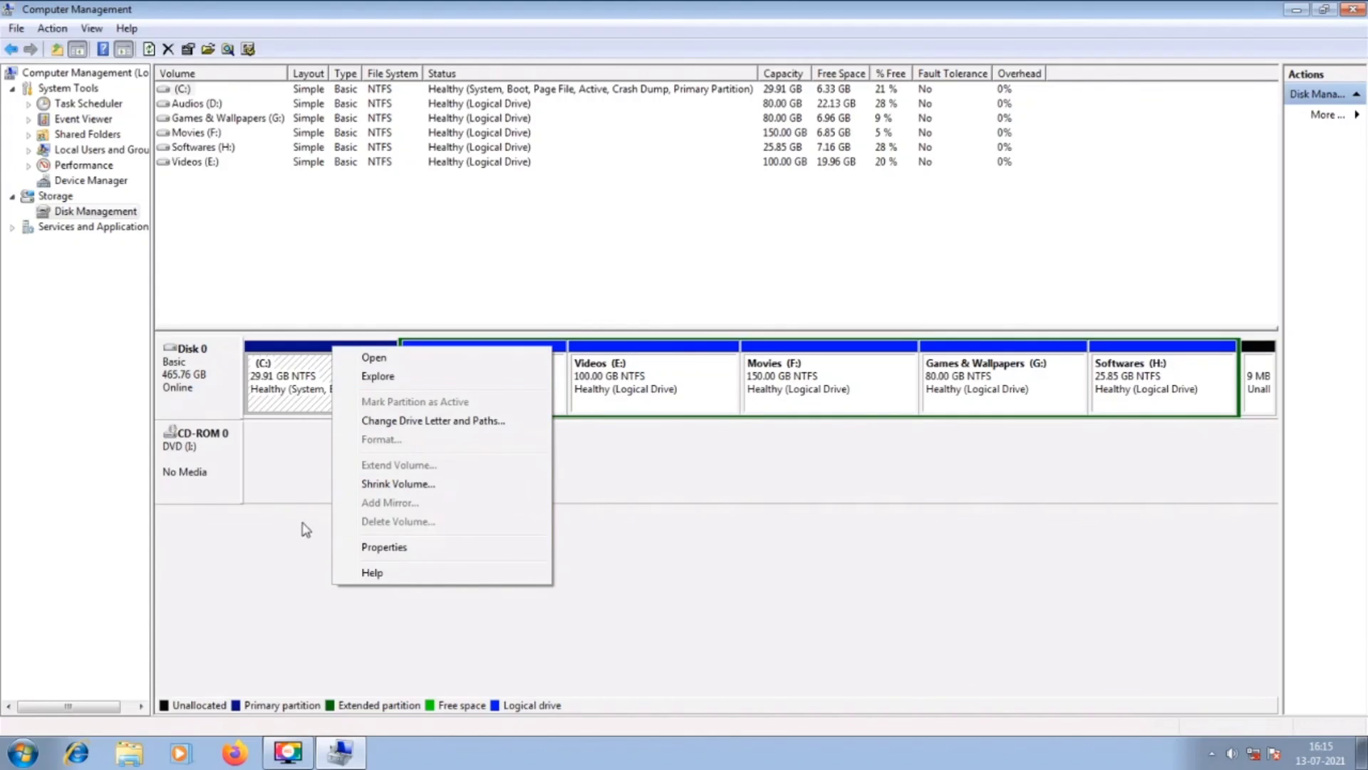
pyautogui.click(825, 437)
pyautogui.rightClick(983, 376)
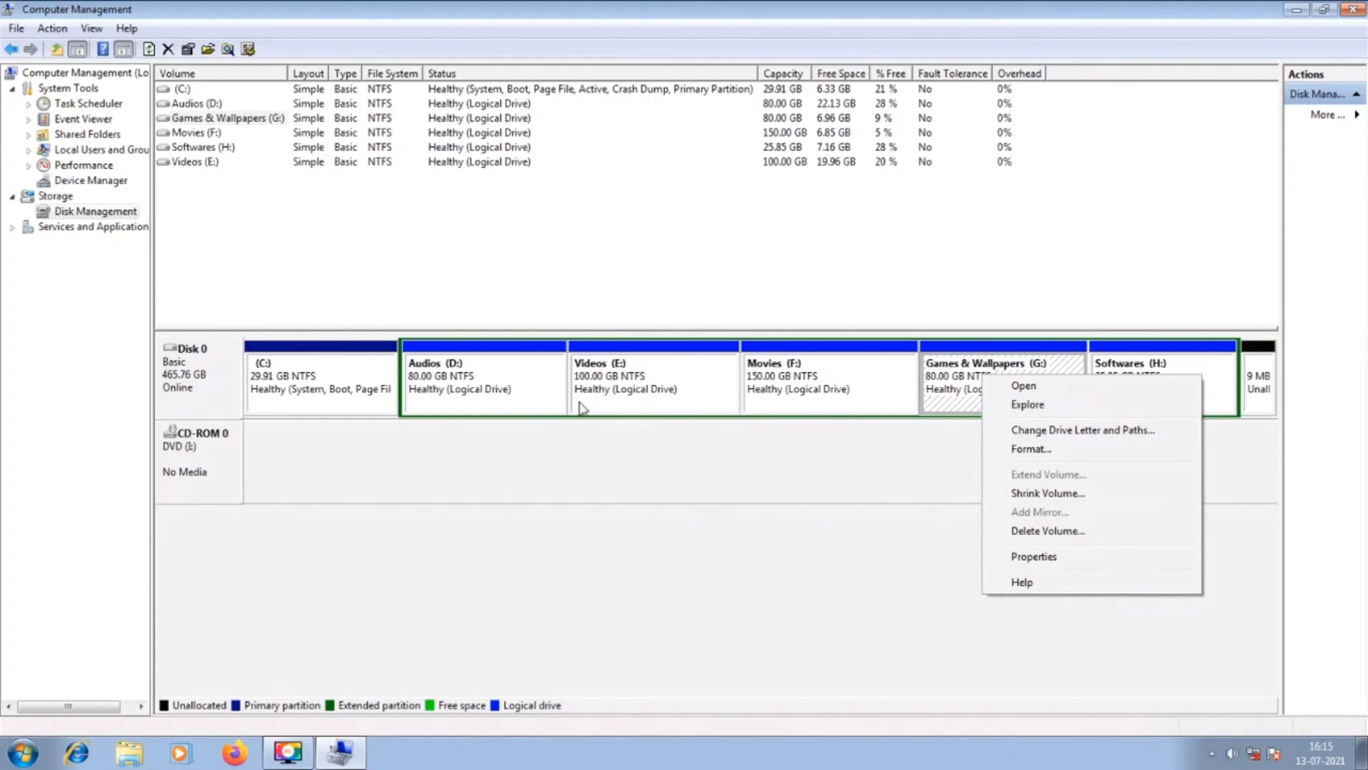
pyautogui.rightClick(331, 369)
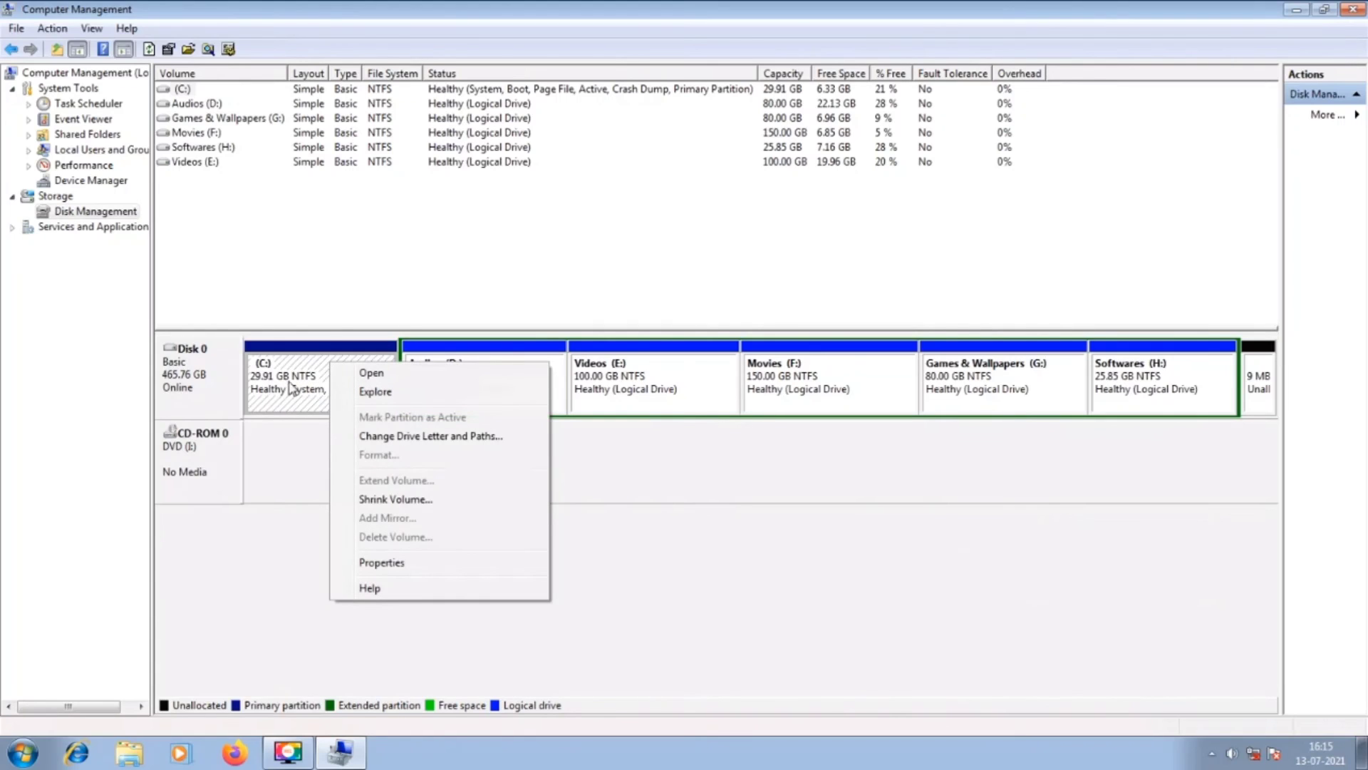
pyautogui.click(319, 349)
pyautogui.rightClick(475, 366)
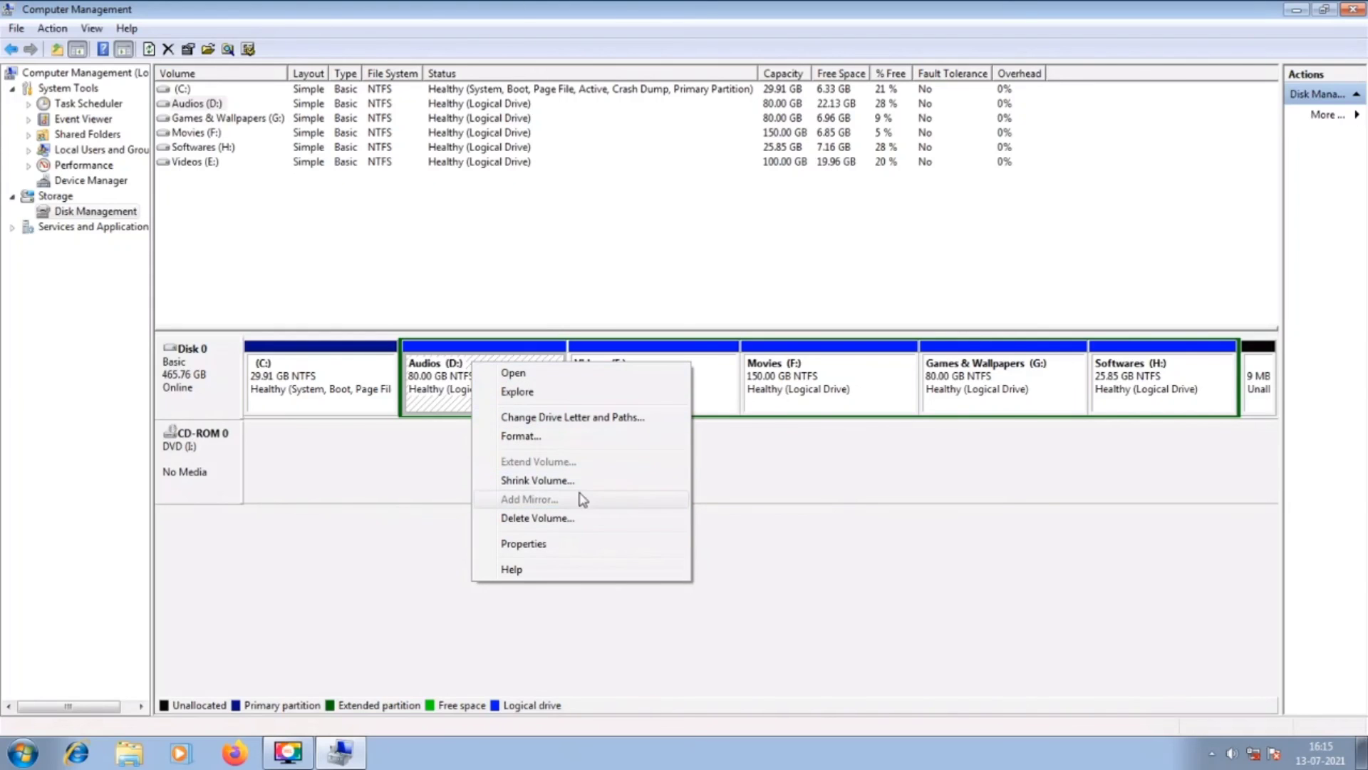
pyautogui.click(787, 391)
# Select the logical drives from Videos (E:) to Softwares (H:) in turn and close Computer Management.
pyautogui.click(677, 392)
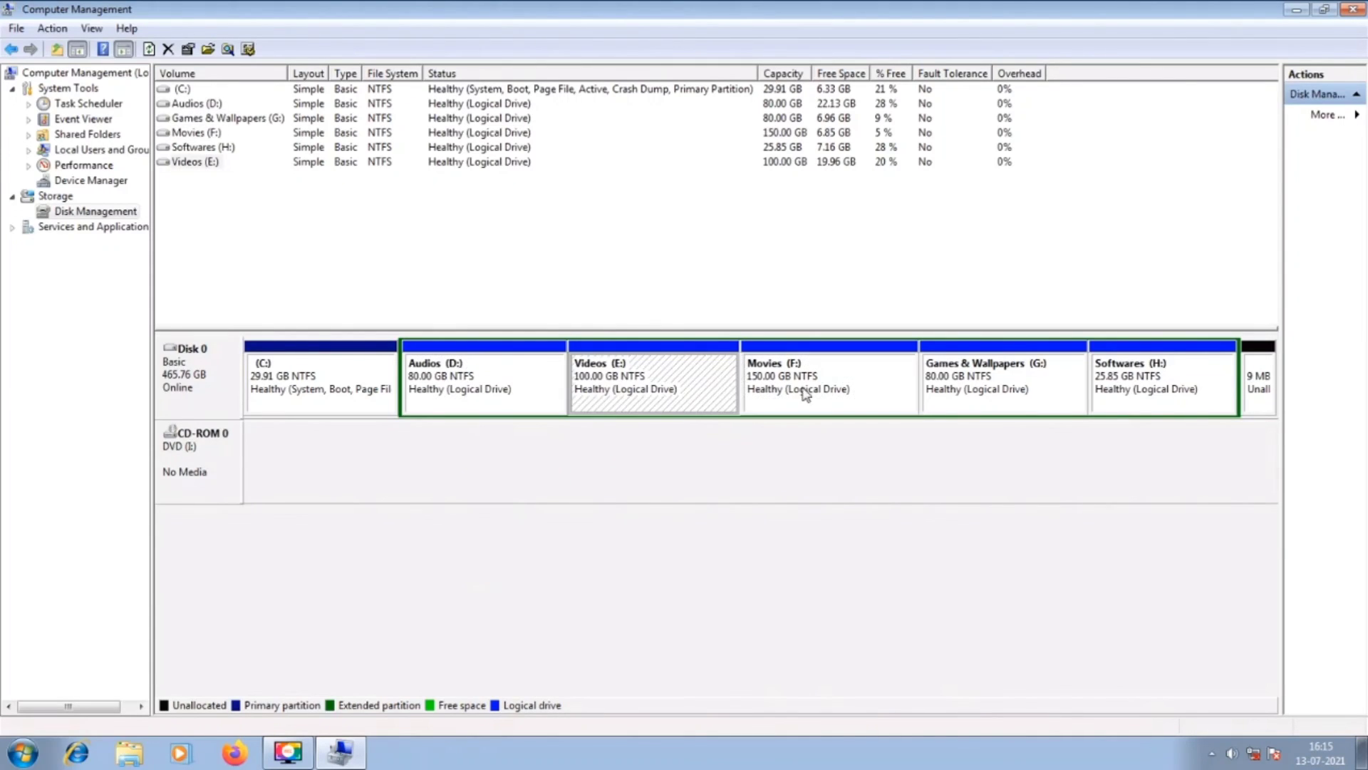
pyautogui.click(1076, 391)
pyautogui.click(1172, 384)
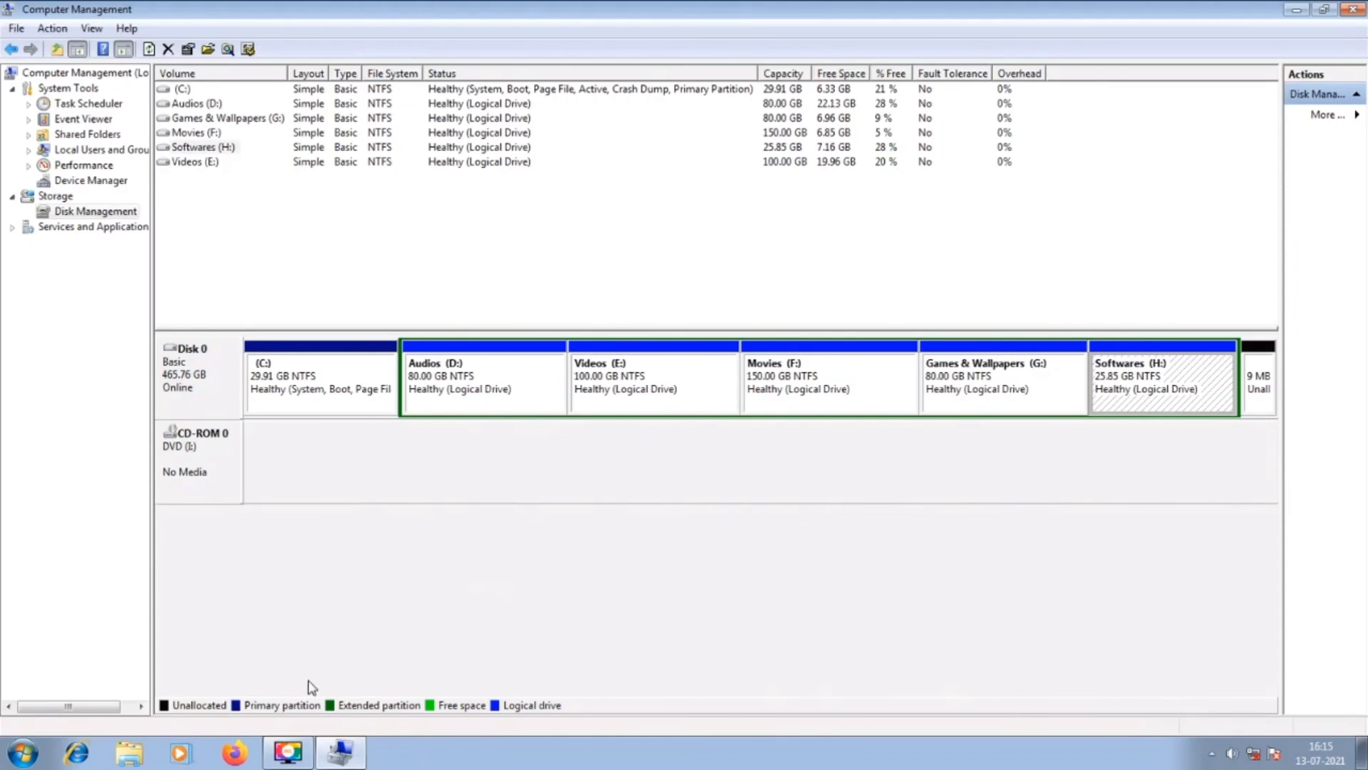
pyautogui.click(1358, 10)
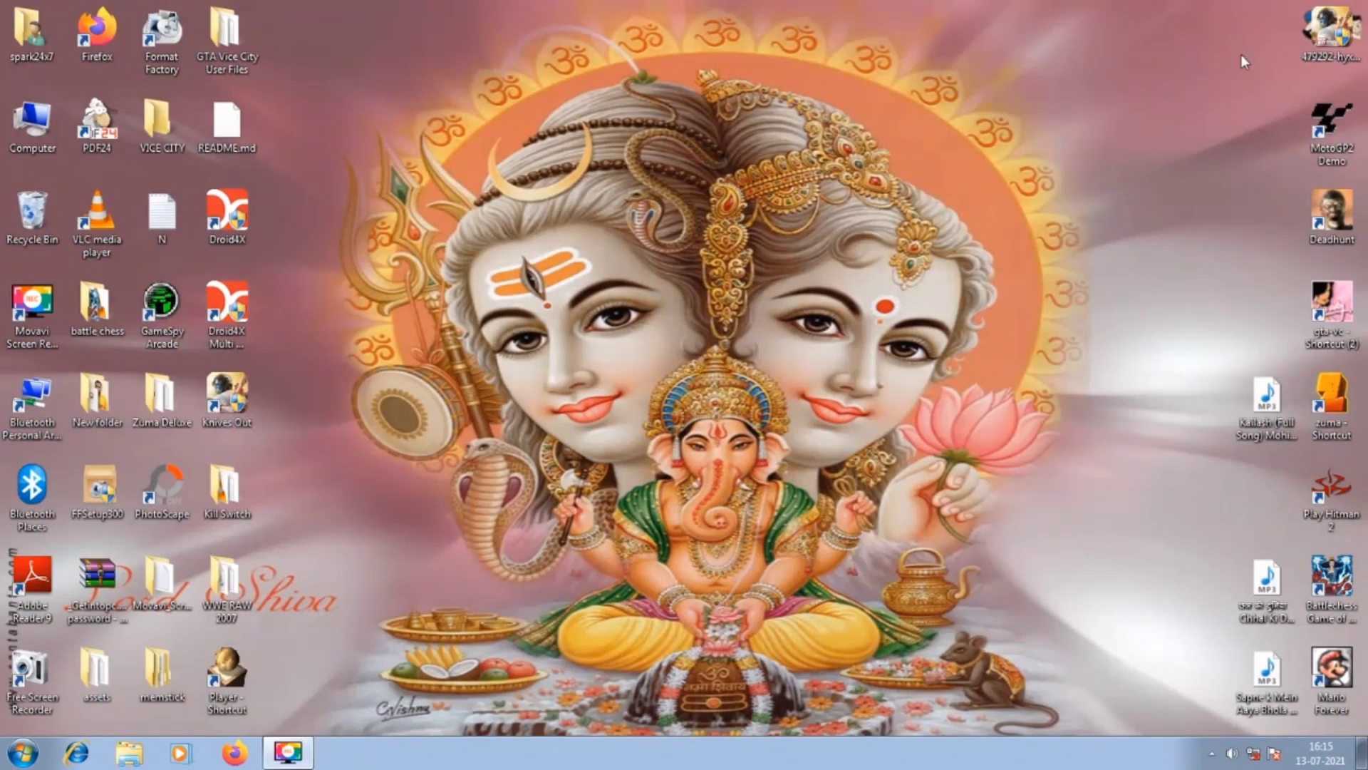